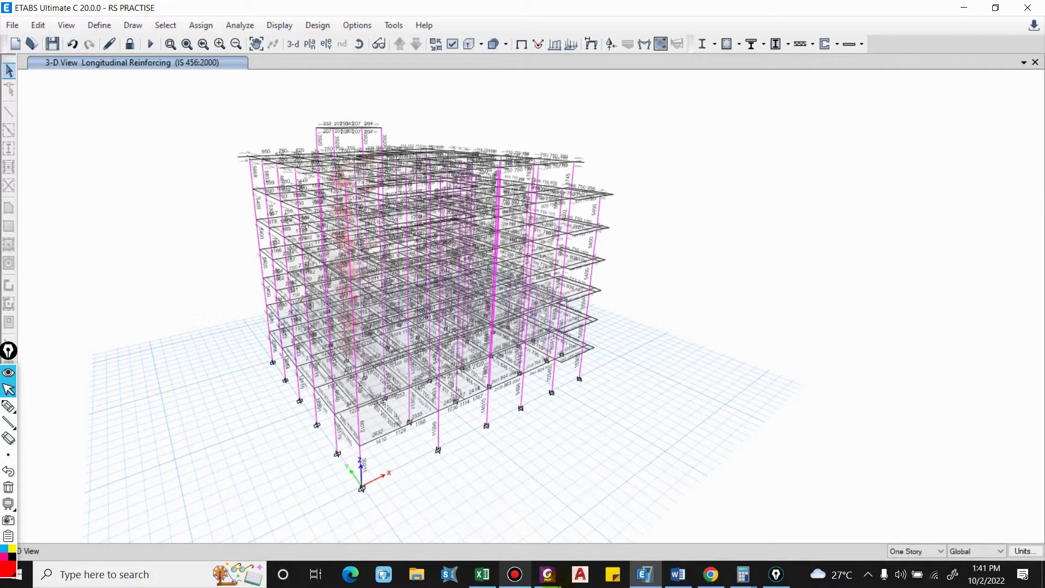
Consult the column-beam moment capacity ratio clause in the NBC 105 PDF and display the elevation of grid line 3 in ETABS
key("alt+Tab")
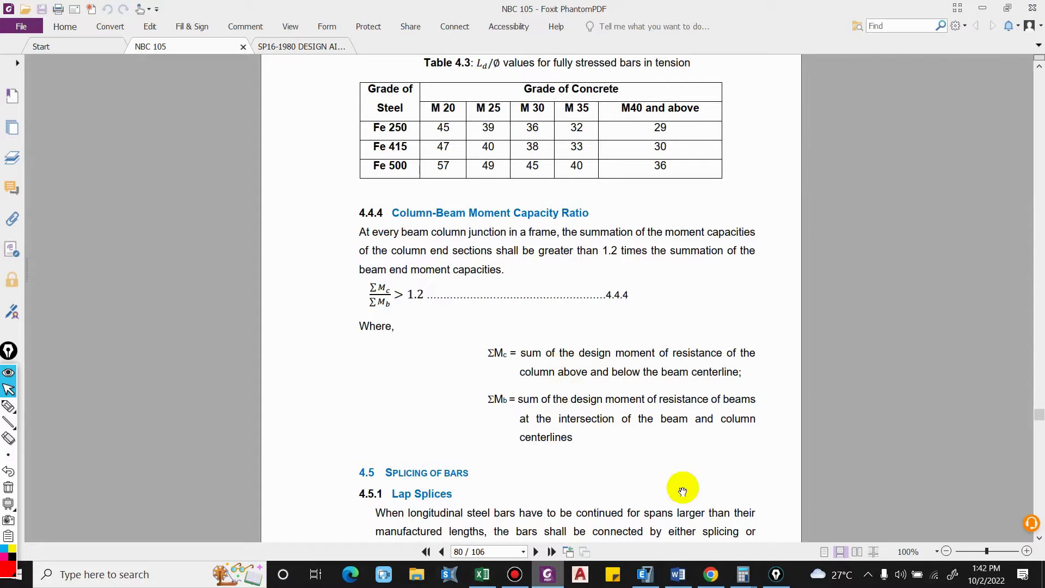
left_click(645, 575)
left_click(321, 45)
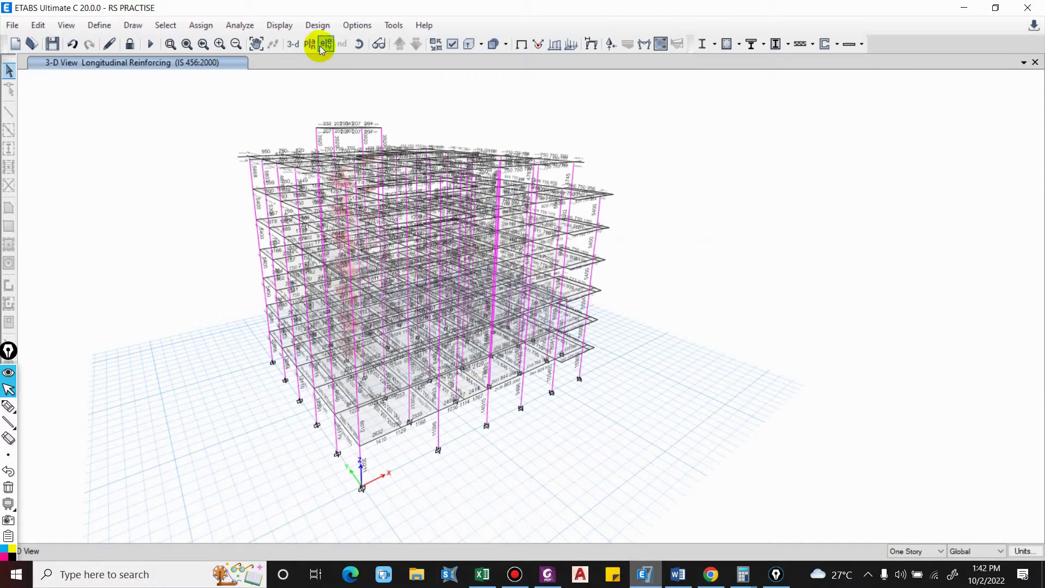
left_click(409, 293)
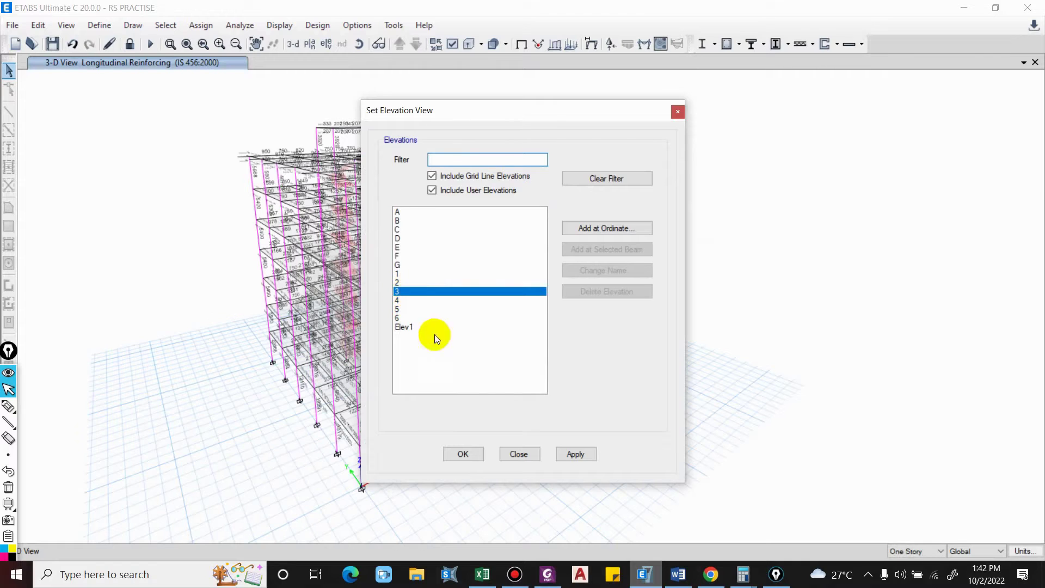
left_click(585, 455)
left_click(465, 454)
scroll(432, 431, "up", 5)
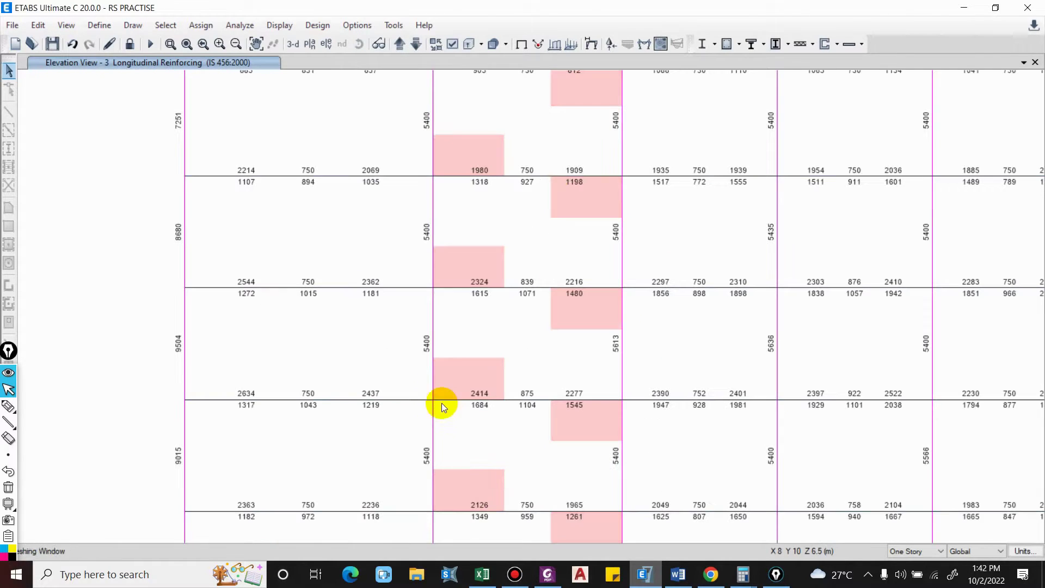
Replace the reinforcement display with the plain undeformed frame in the grid line 3 elevation and inspect its beam-column joints
left_click(522, 44)
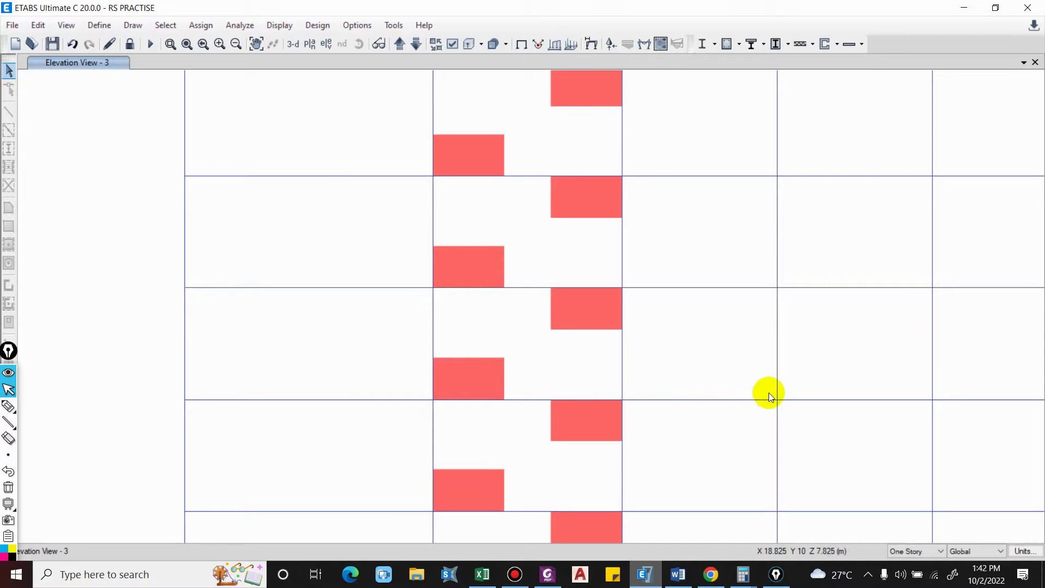
middle_click_drag(786, 415, 588, 285)
left_click(590, 311)
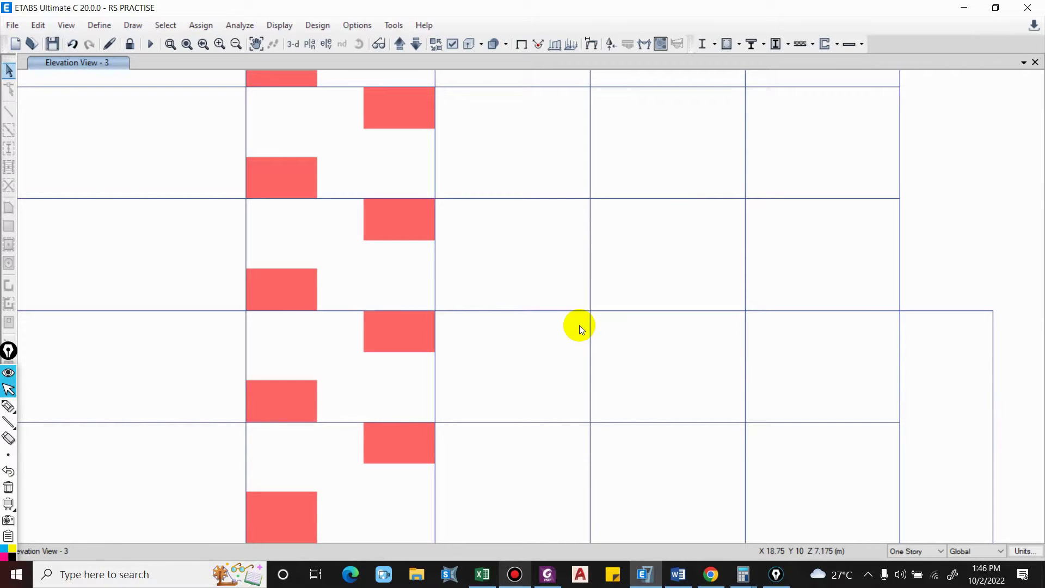
scroll(579, 325, "down", 4)
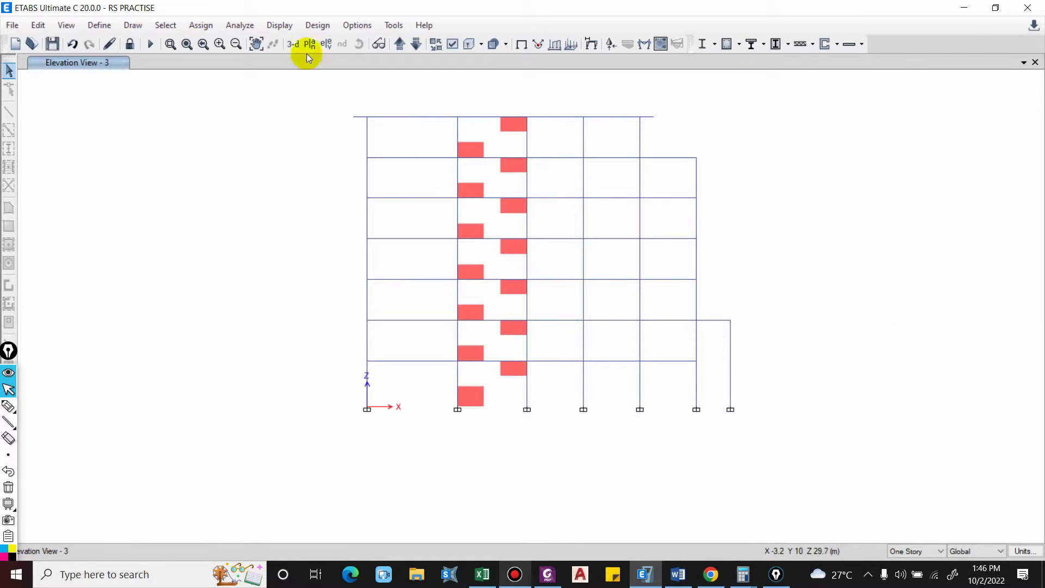
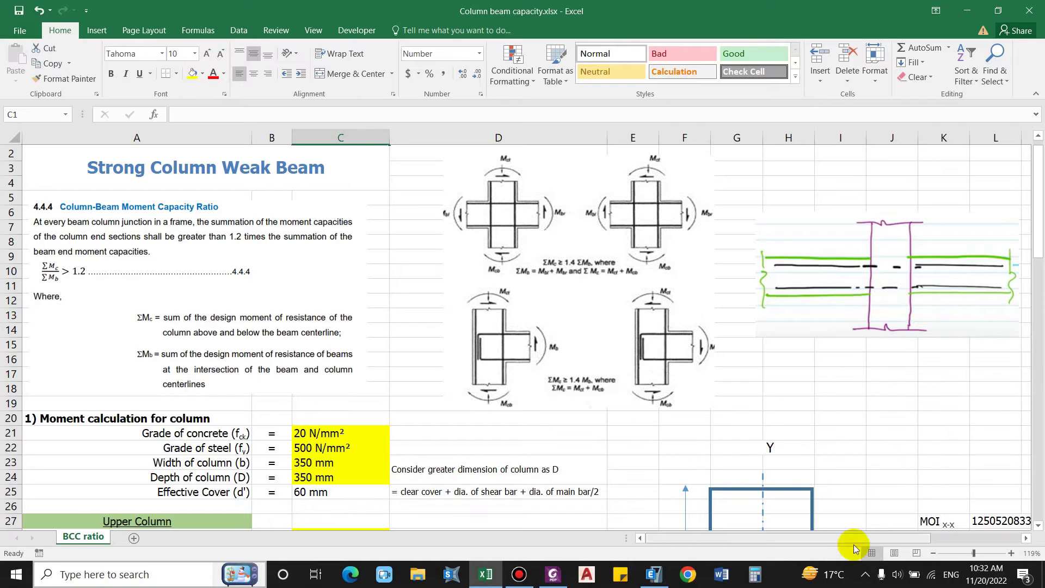
Examine the column material, size and cover inputs and the upper column moment calculation in the Excel BCC ratio sheet
type("`")
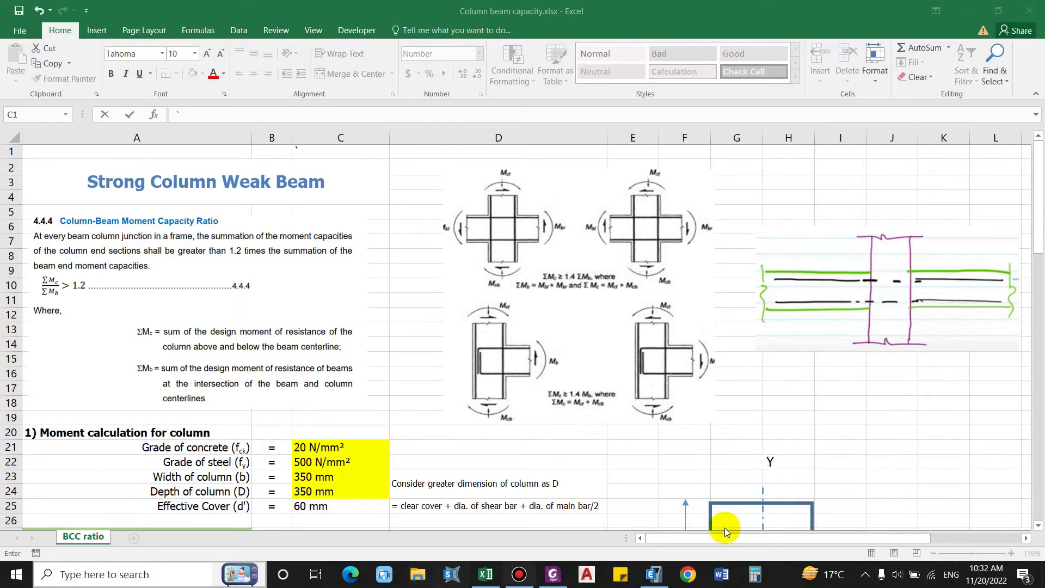
left_click(321, 444)
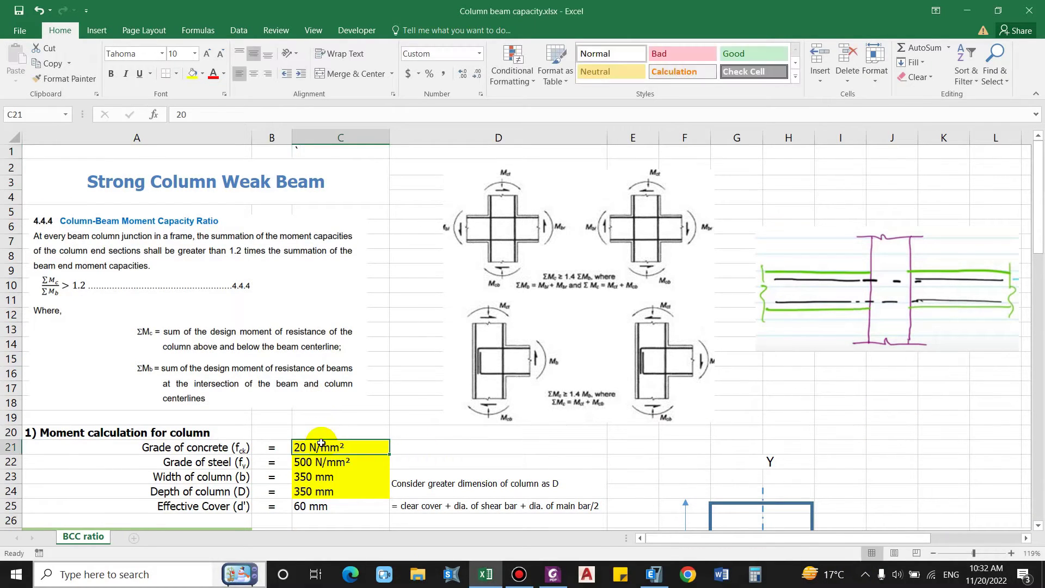
key("Down")
key("Down")
key("Down")
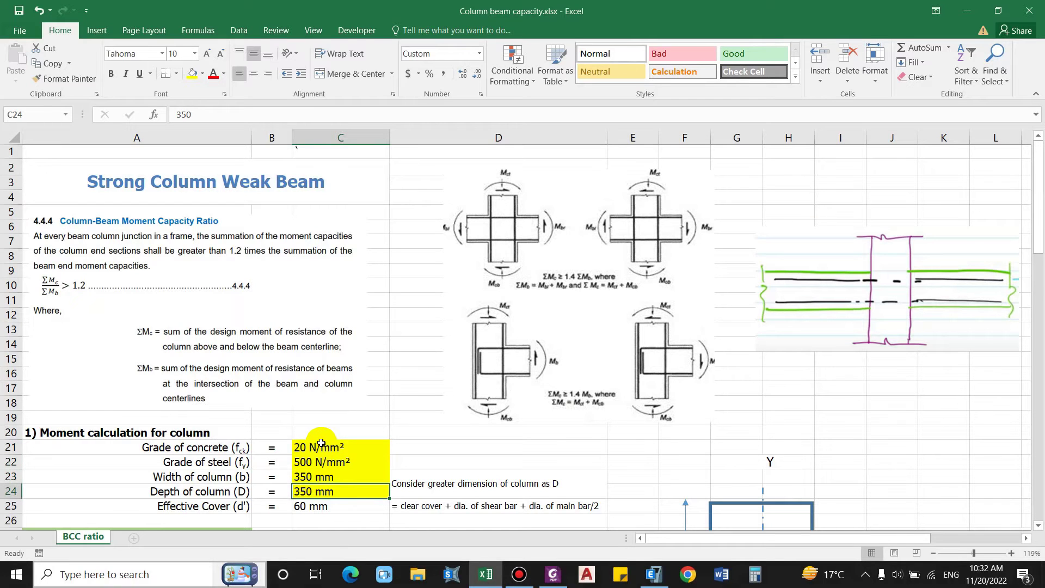
key("Down")
key("Down")
key("Down")
key("Down")
key("Down")
key("Down")
key("Down")
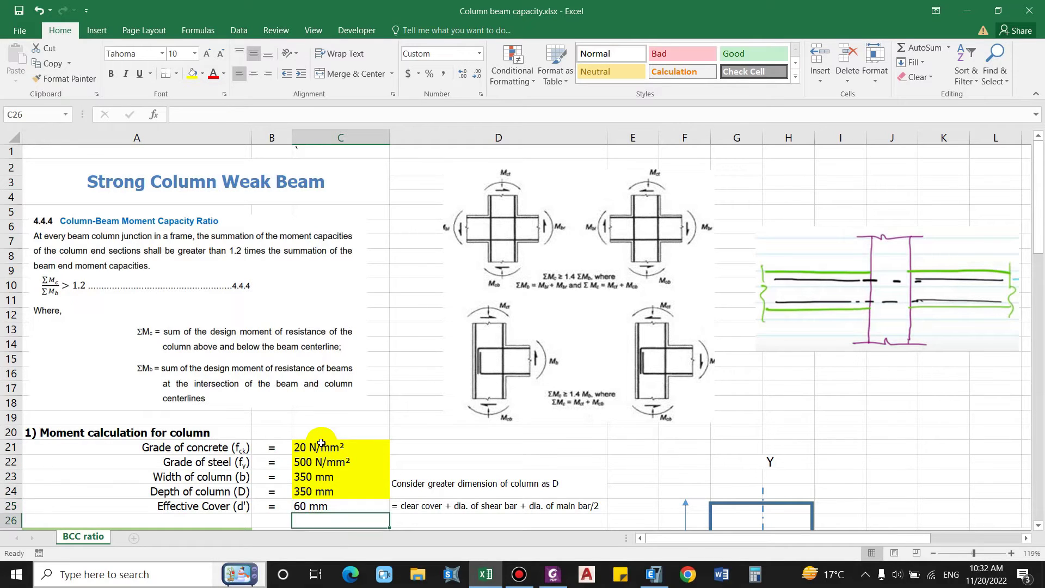
key("Down")
key("Down")
key("Down")
key("Down")
key("Down")
key("Down")
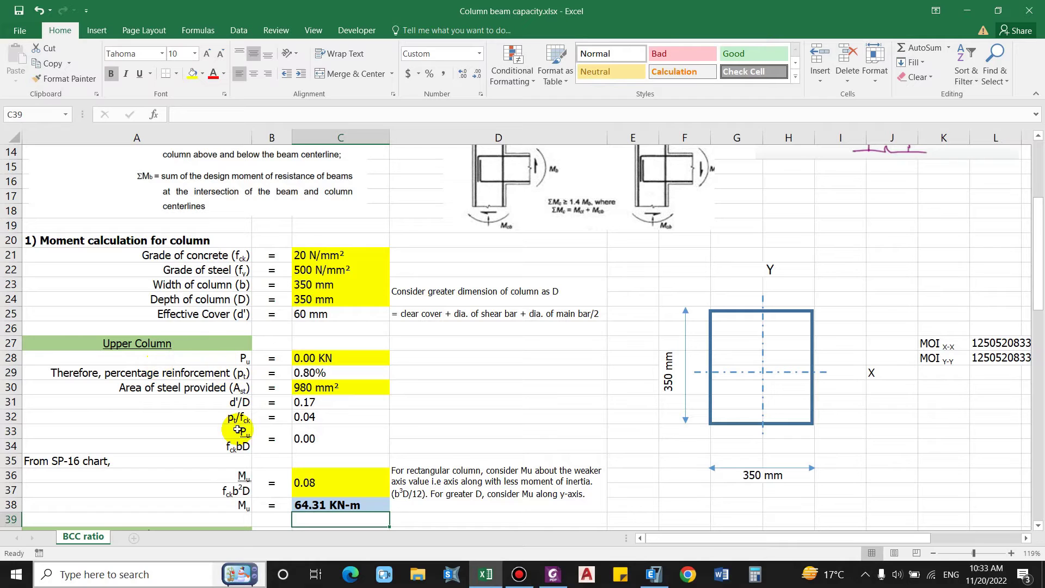
Review the upper column rows from the axial load Pu through the start of the lower column calculation
left_click(188, 359)
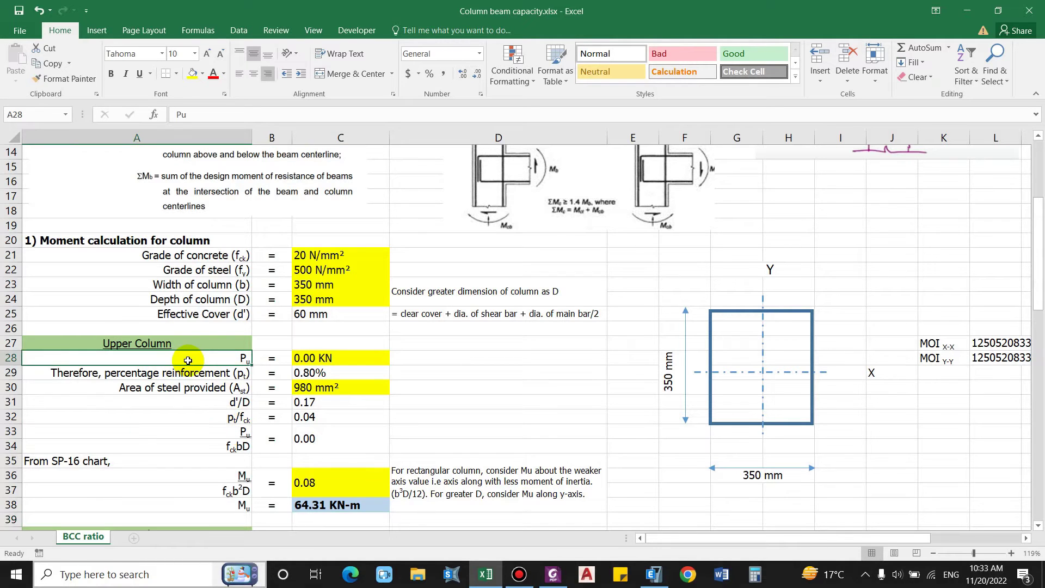
key("Down")
key("Down")
key("ctrl+Down")
key("Down")
key("Down")
key("Down")
key("Down")
key("Down")
key("Down")
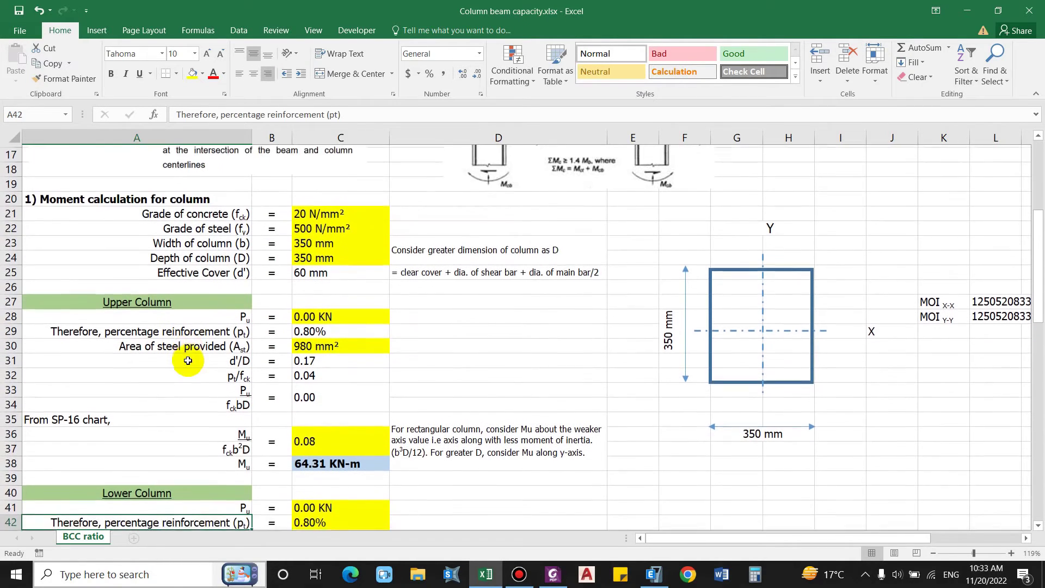
key("Down")
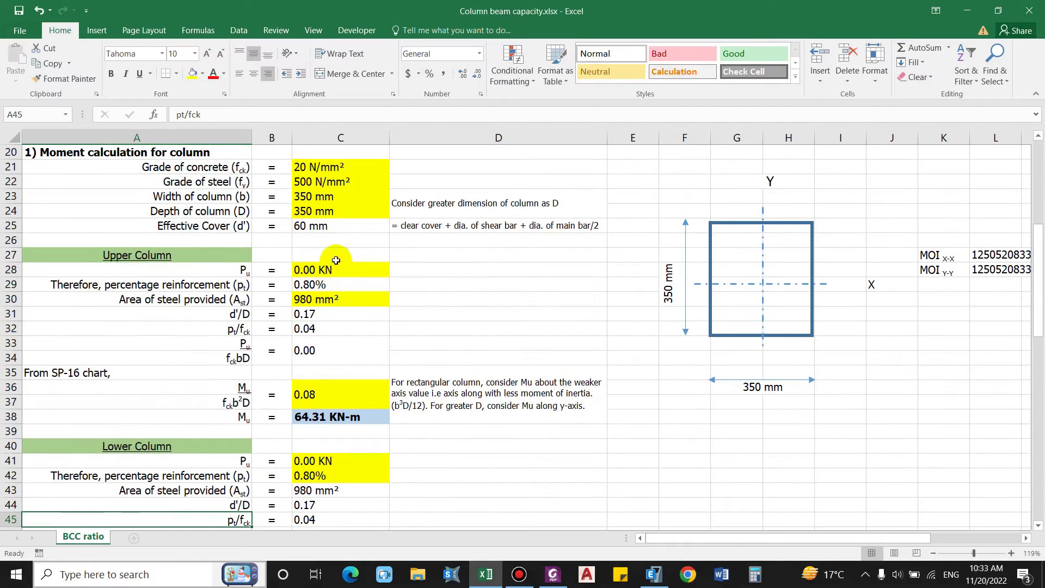
left_click(320, 270)
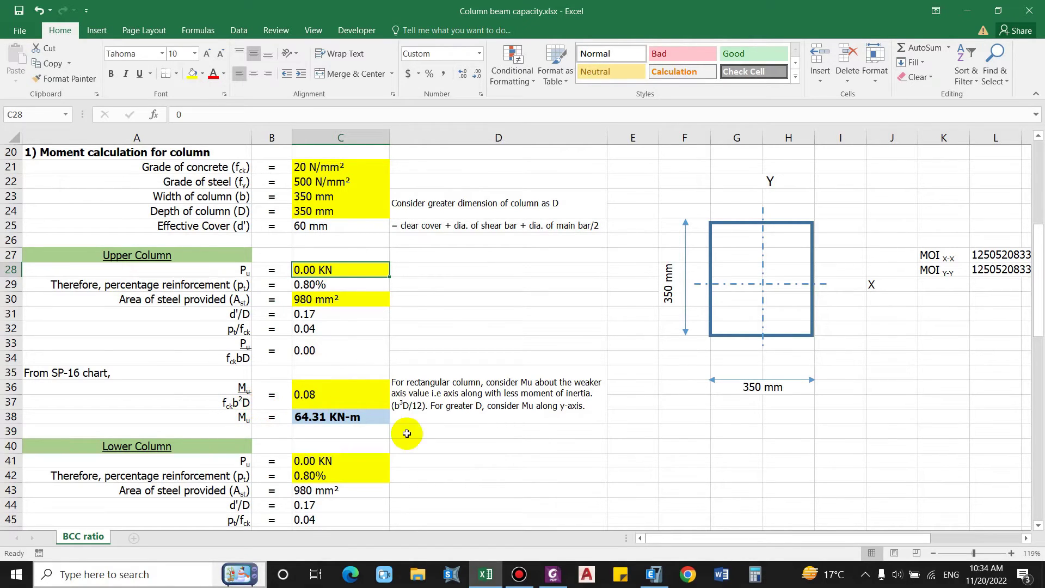
left_click(631, 445)
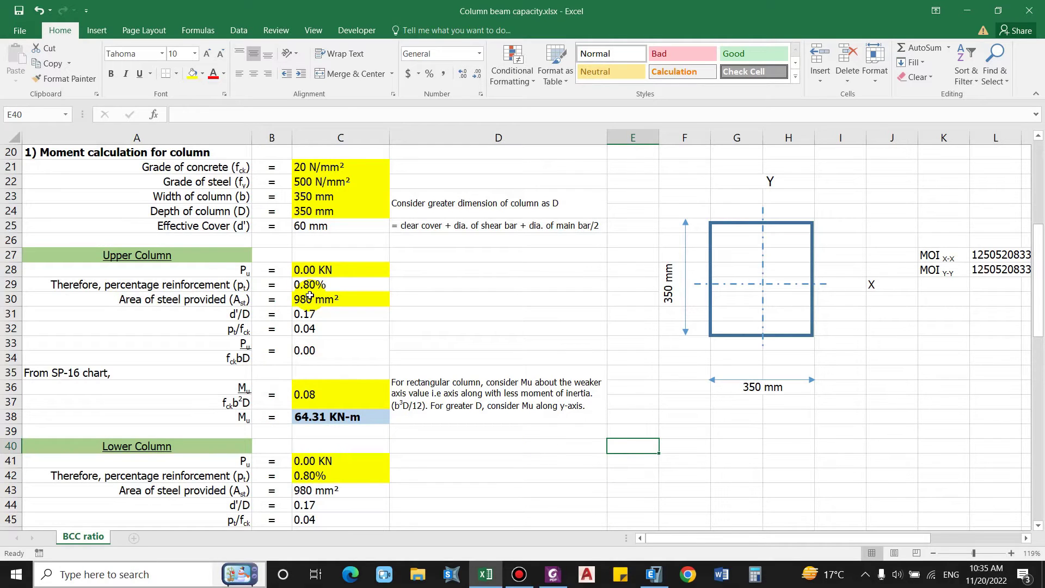
Examine the lower column moment calculation through to the total column moment ΣMc
key("Down")
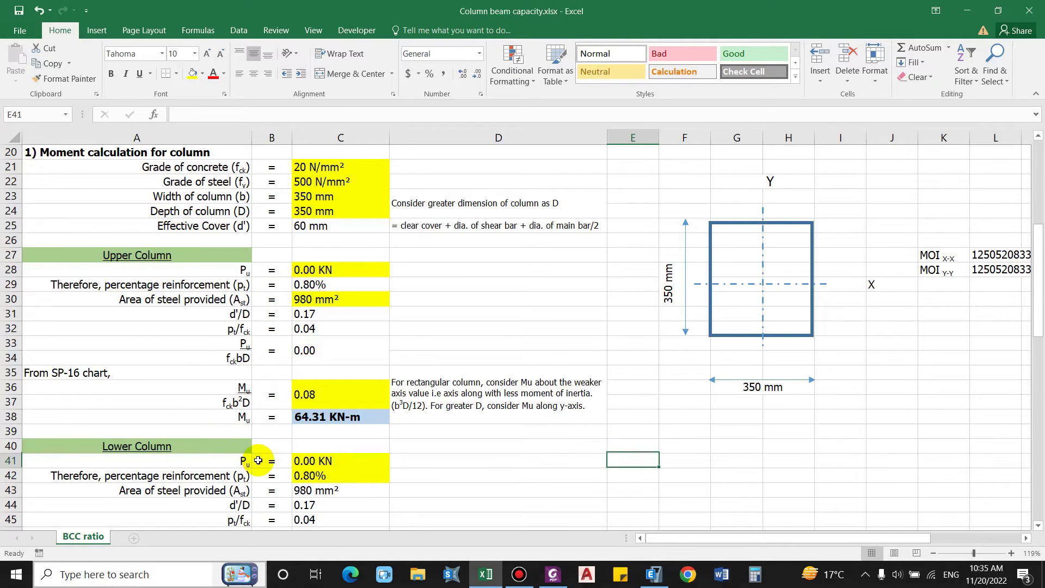
key("Down")
key("Down")
key("Down")
key("Down")
key("Down")
key("Down")
key("Down")
key("Down")
key("Down")
key("Down")
key("Down")
key("Down")
key("Down")
key("Down")
key("Down")
key("Down")
key("Down")
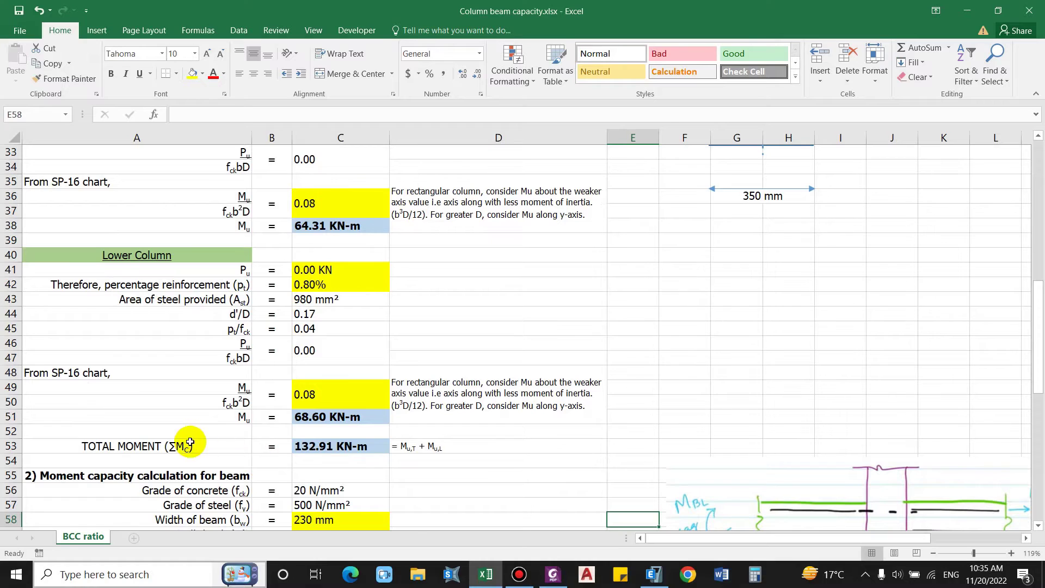
left_click(190, 443)
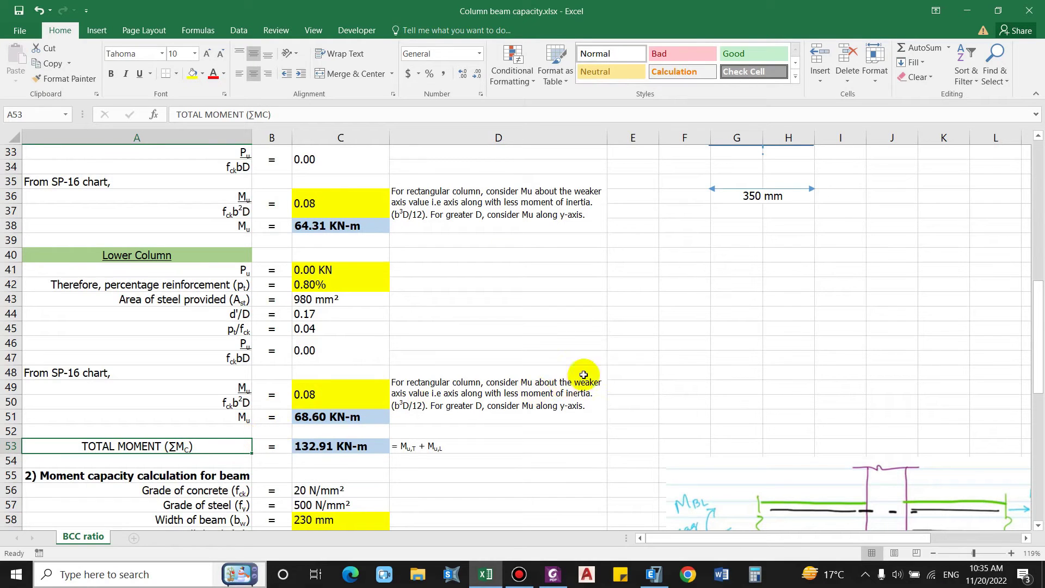
Examine the beam moment capacity inputs, including grades, section size, effective depth, and top and bottom steel areas
key("Down")
key("Down")
key("Down")
key("Down")
key("Down")
key("Down")
key("Down")
key("Down")
key("Down")
key("Down")
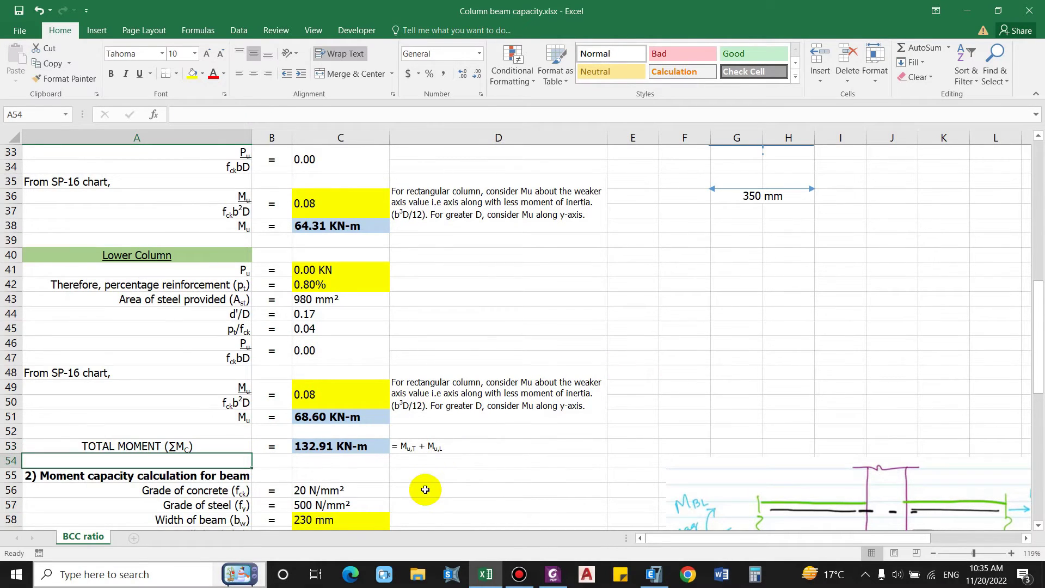
key("Down")
key("Down")
key("Down")
key("Down")
key("Down")
key("Down")
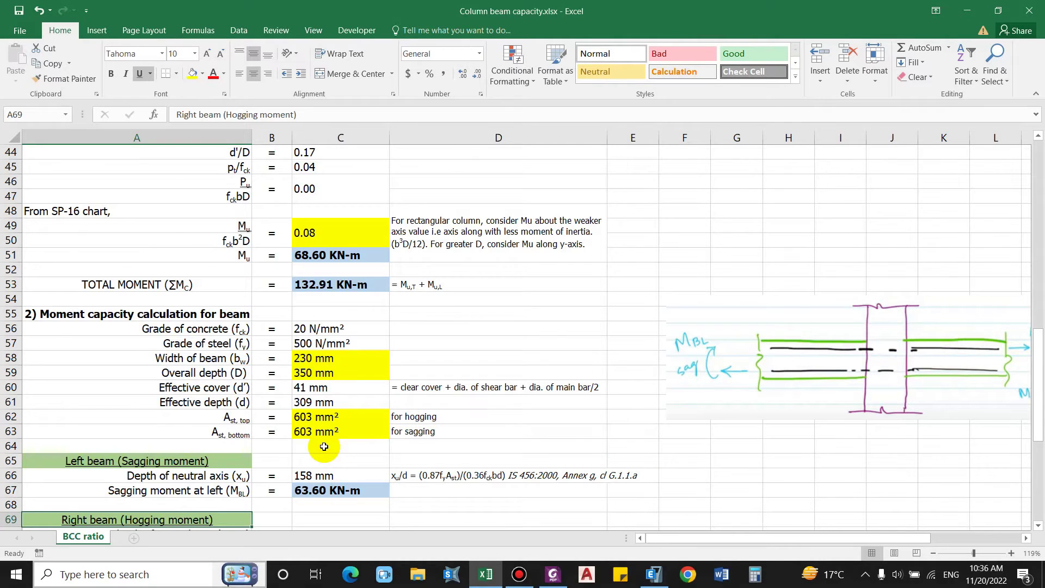
key("Down")
key("Down")
key("Down")
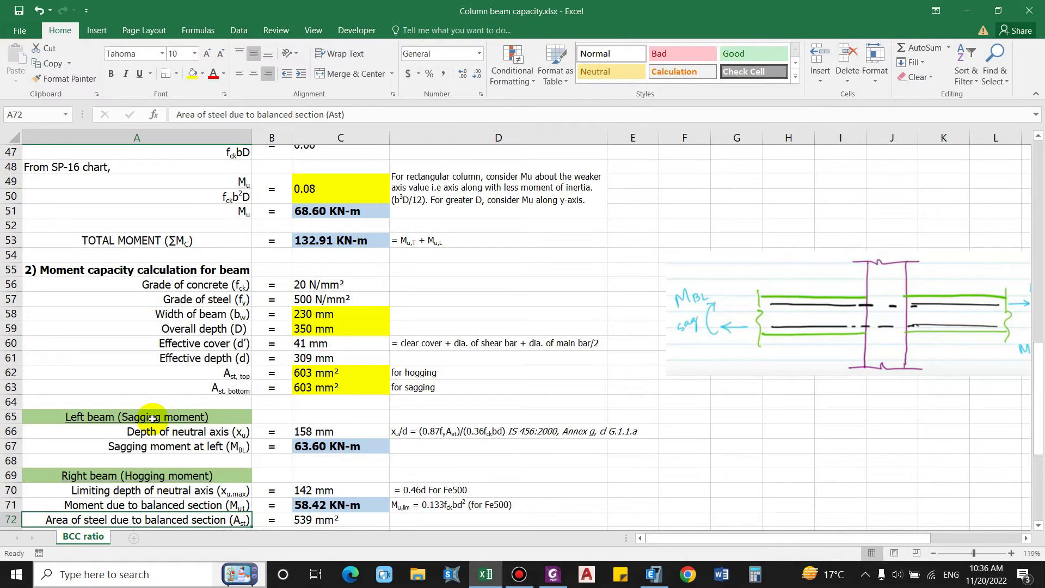
Inspect the left beam's sagging moment formula and the bottom steel area labelled for sagging
left_click(190, 446)
left_click(349, 447)
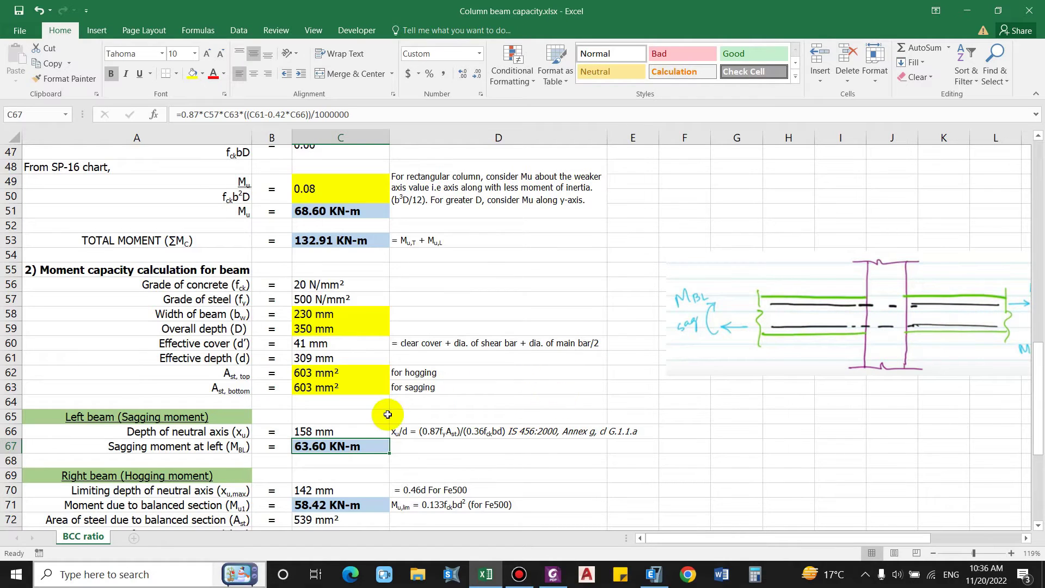
left_click(414, 391)
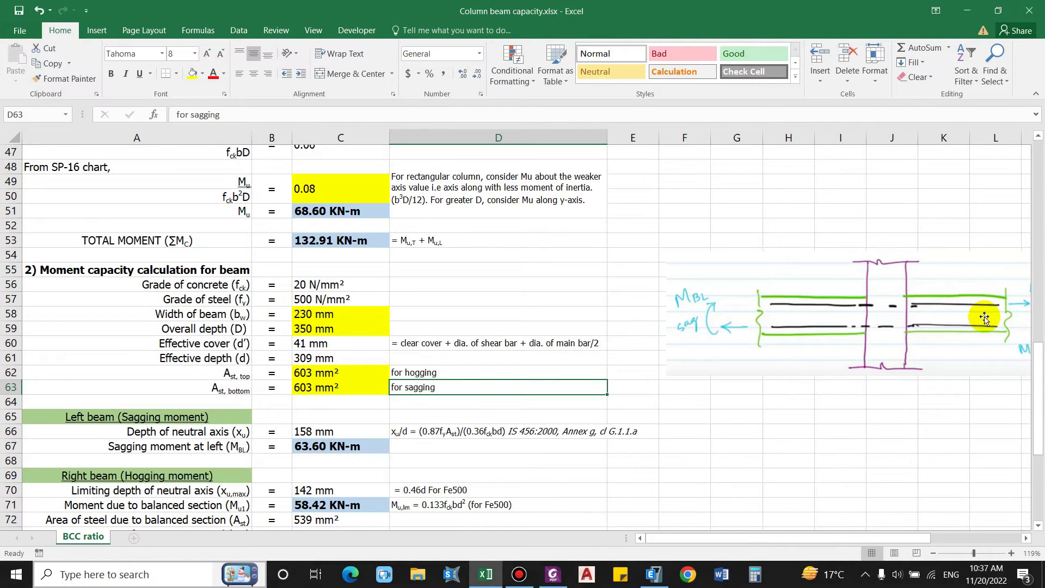
left_click(1037, 526)
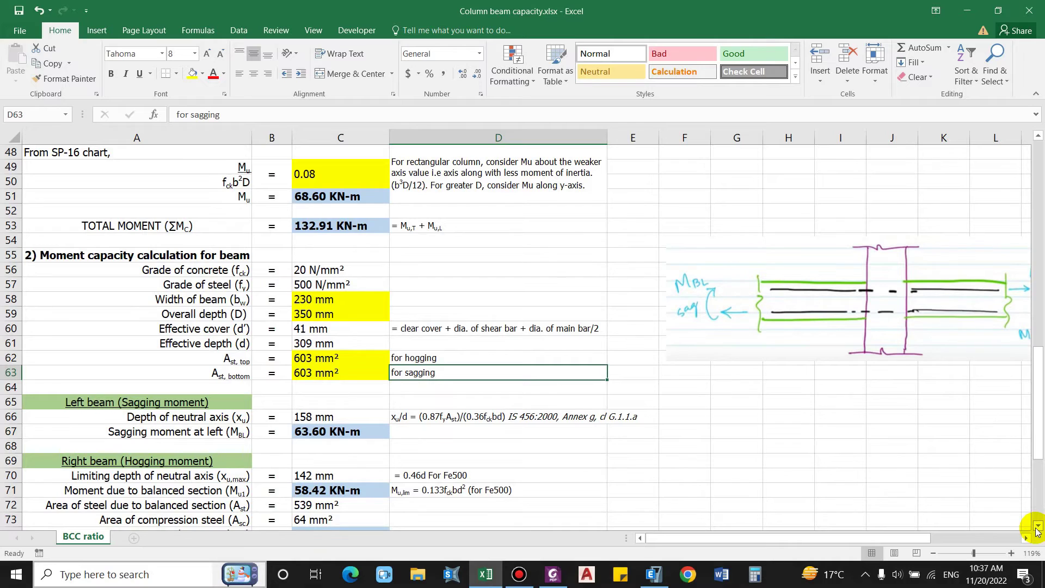
left_click(1037, 526)
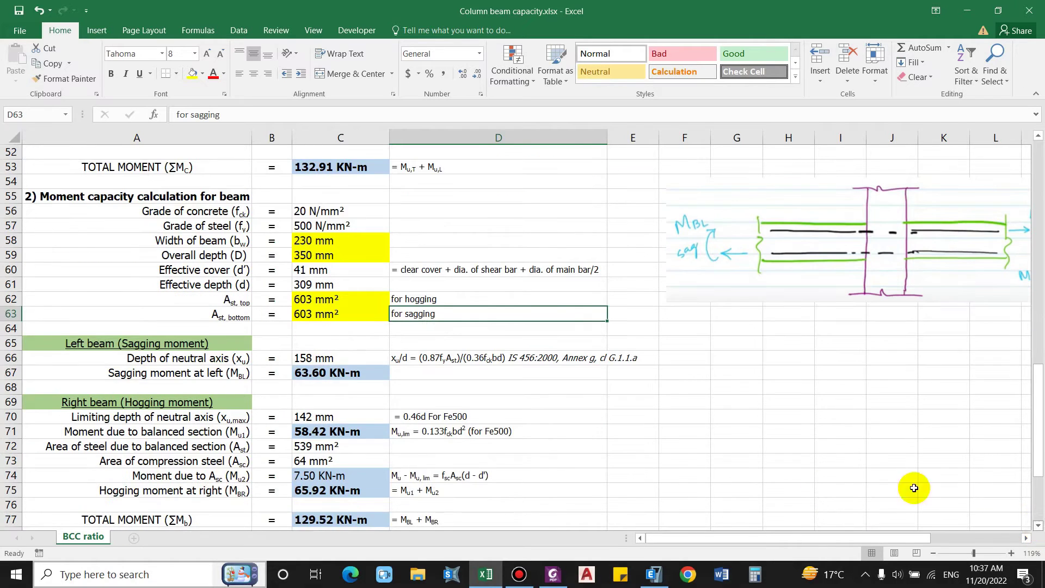
Inspect the right beam's balanced-section moment formula and the total beam moment ΣMb formula
left_click(354, 431)
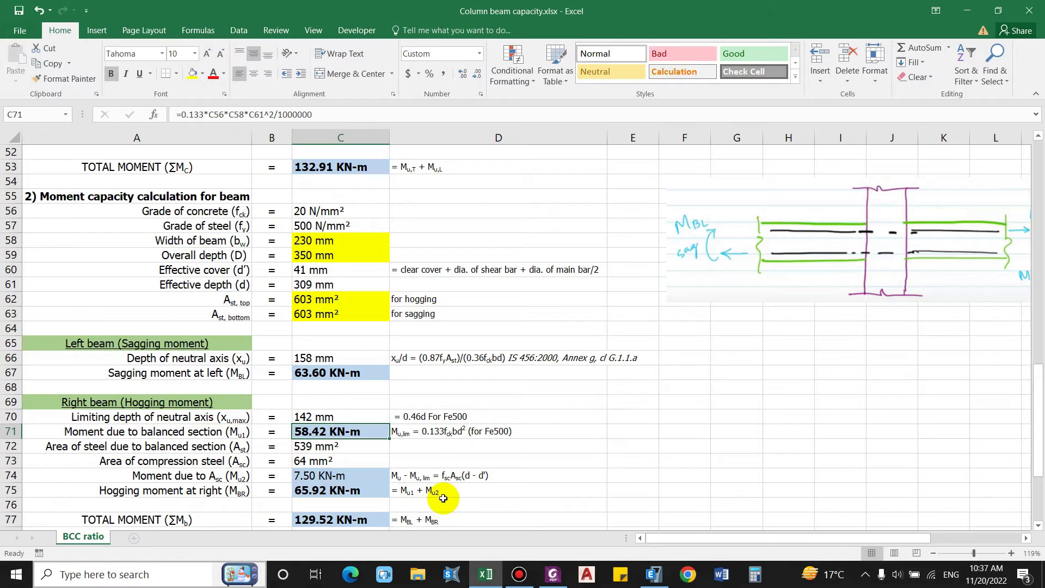
left_click(111, 435)
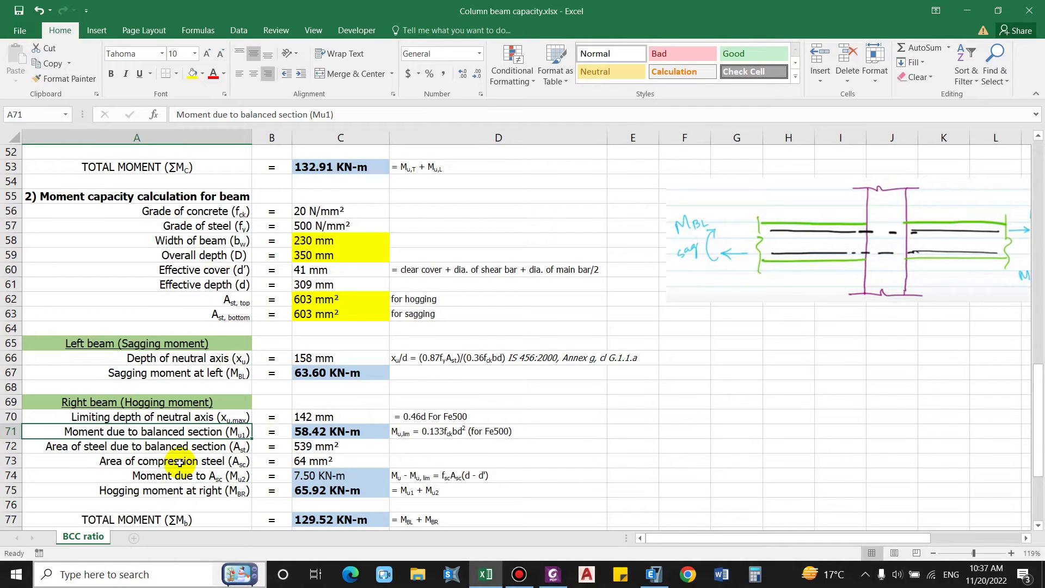
left_click(343, 519)
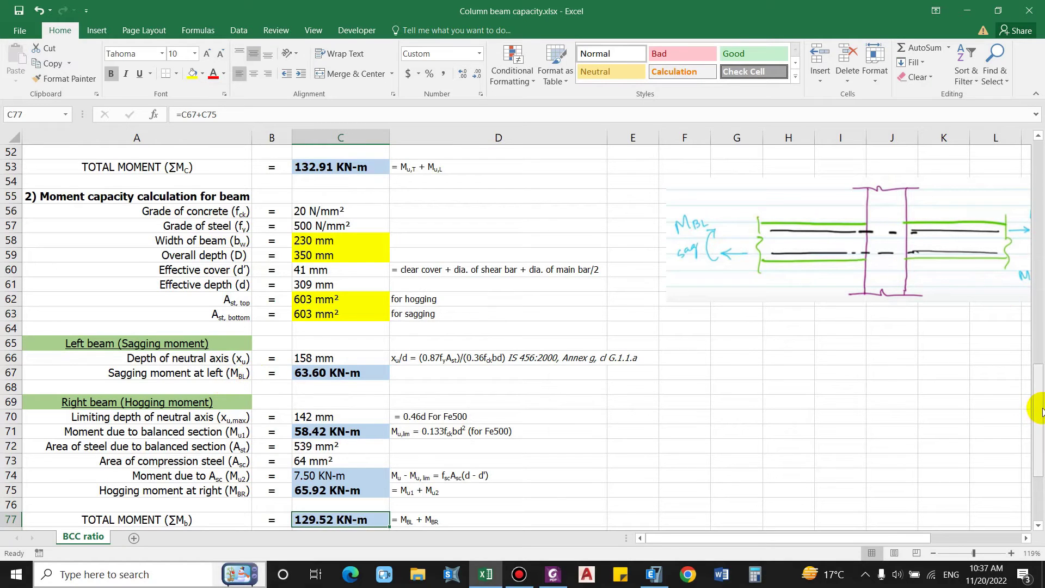
Review the strong column weak beam check at the end of the sheet and return to its start
left_click_drag(1038, 413, 1039, 457)
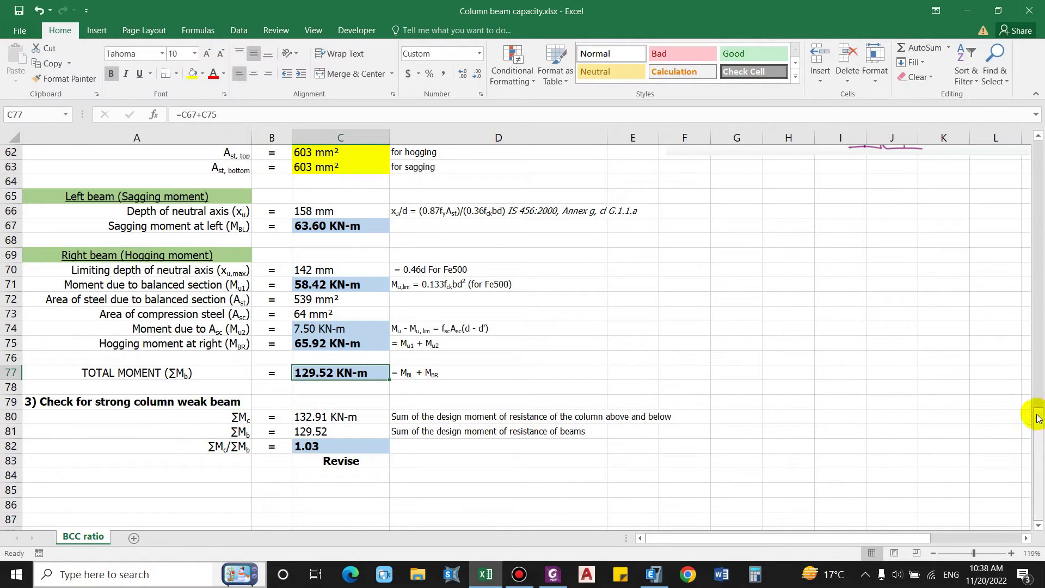
left_click_drag(1039, 418, 1033, 141)
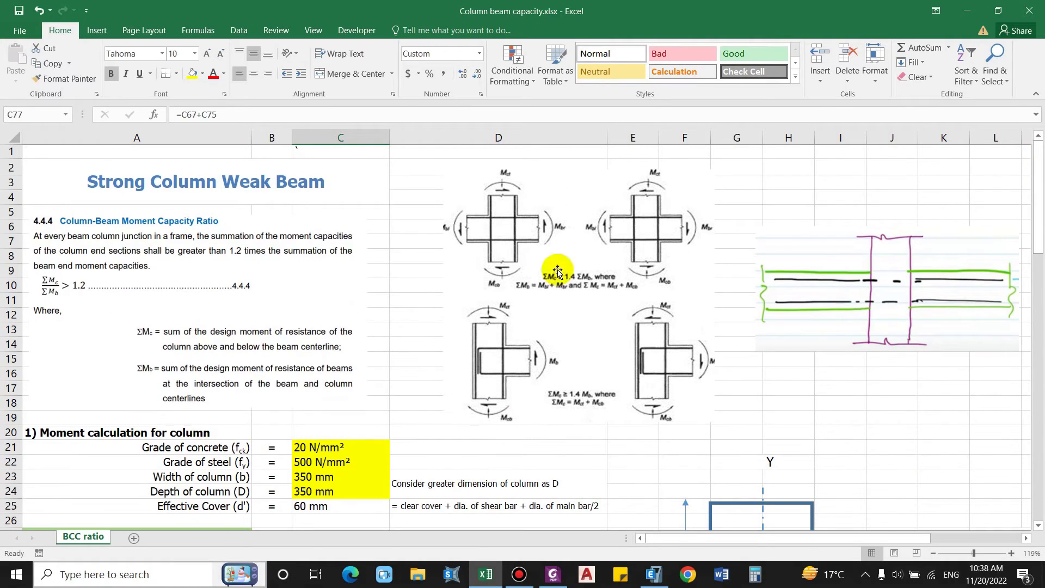
Arrange the Excel workbook and ETABS side by side and inspect the column reinforcement areas in the 3-D model
double_click(616, 14)
left_click(735, 331)
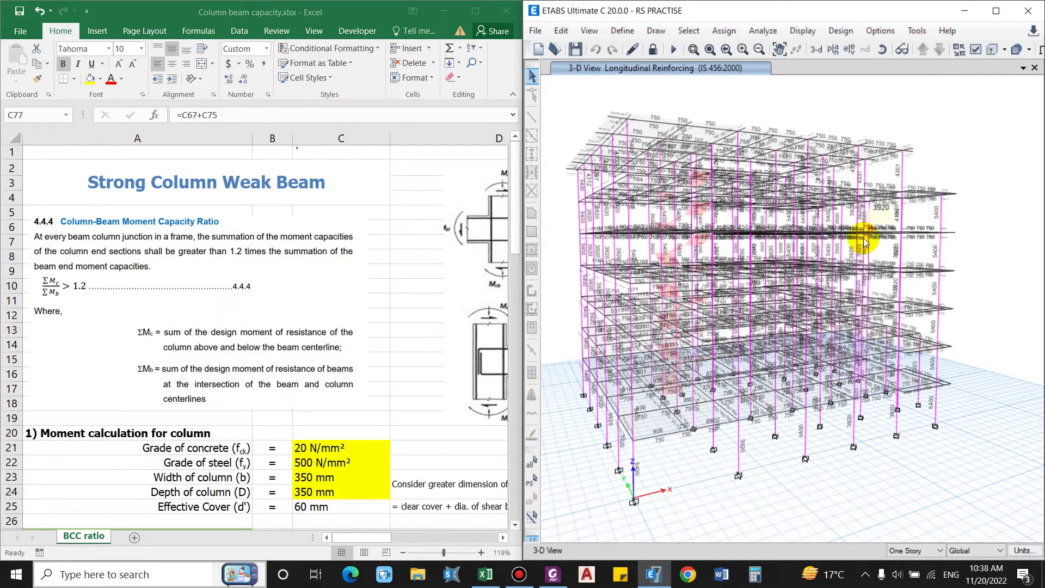
left_click(881, 51)
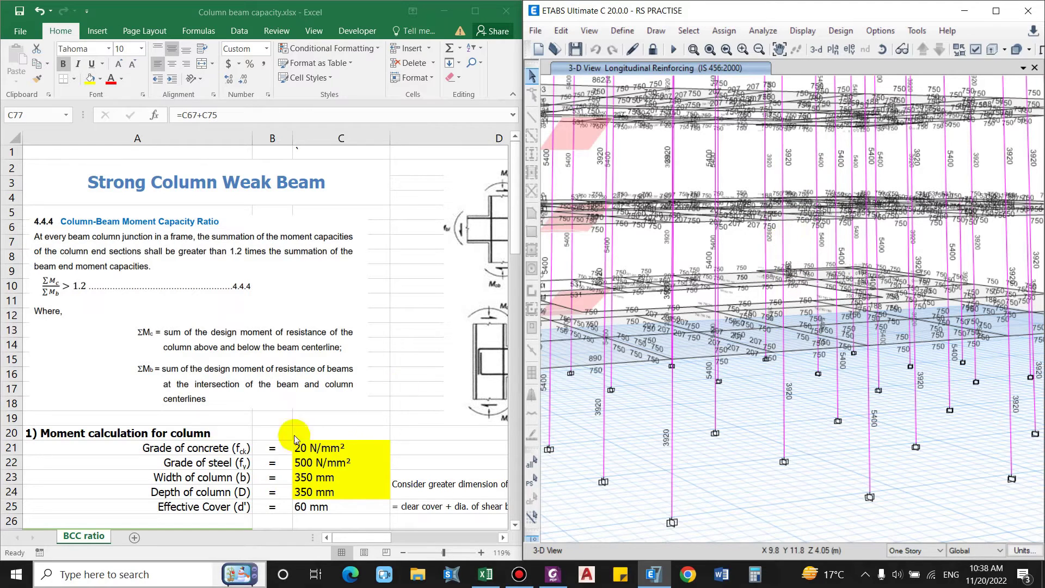
Open the design details of column C70 on story 2F and place its summary beside the workbook
left_click(280, 457)
scroll(272, 414, "down", 2)
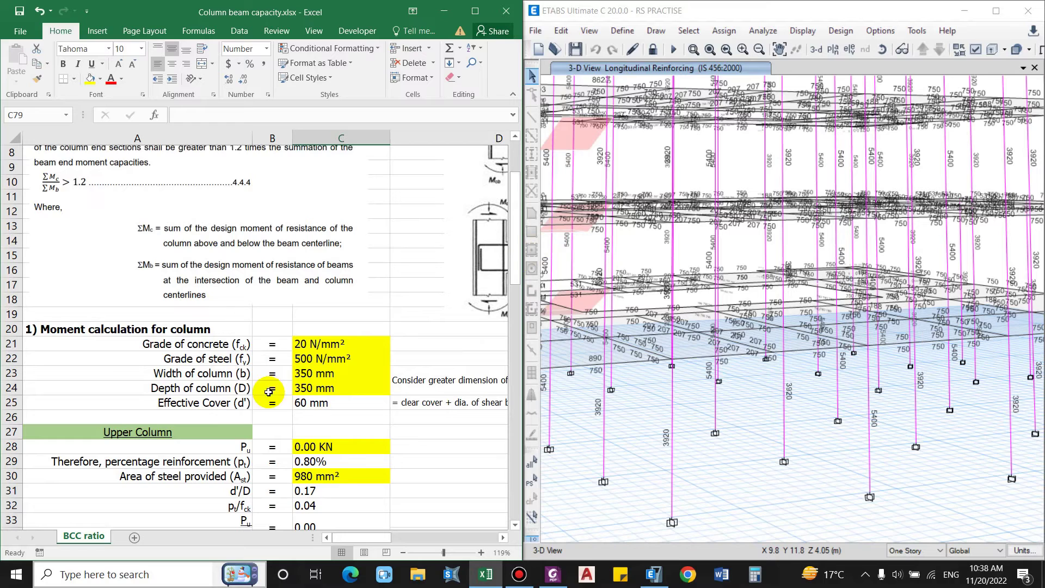
left_click(226, 331)
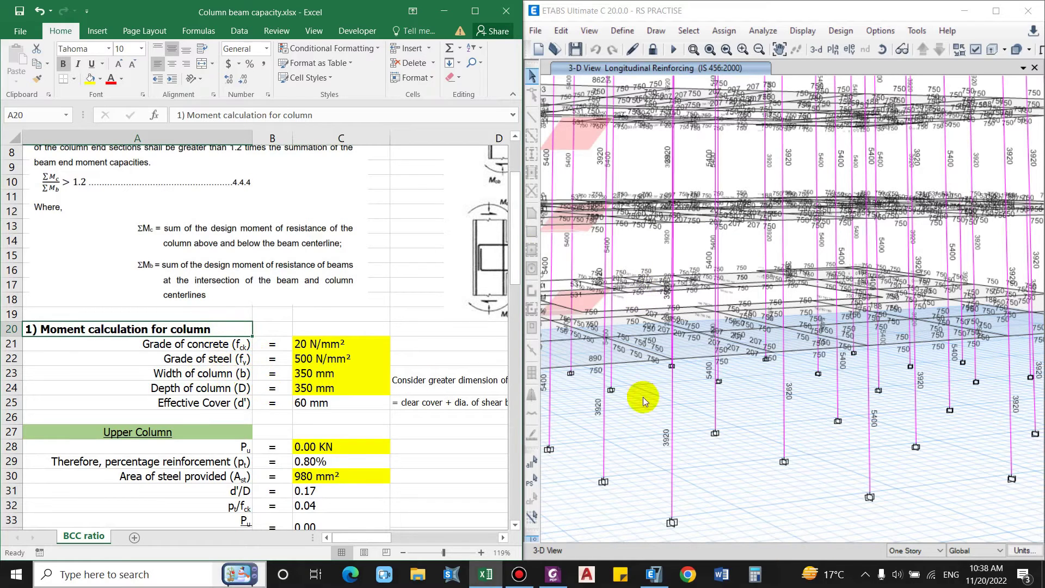
left_click(340, 340)
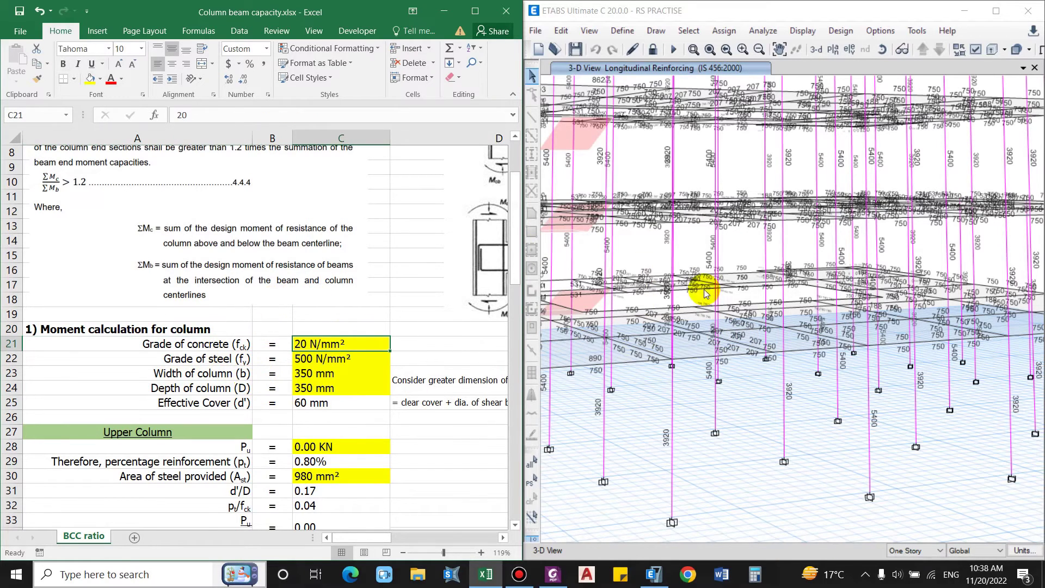
right_click(780, 248)
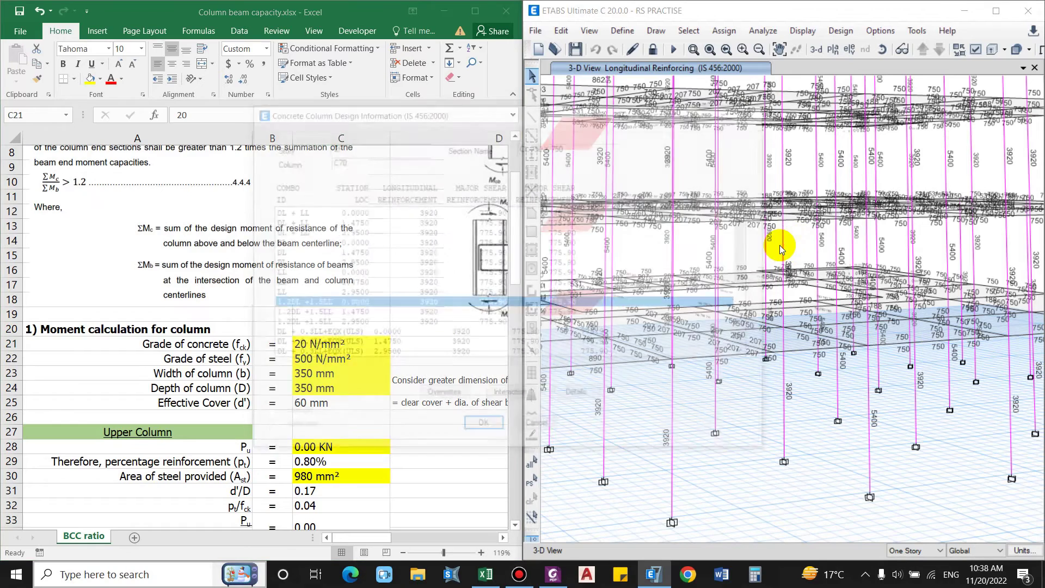
left_click_drag(640, 117, 975, 92)
left_click(917, 373)
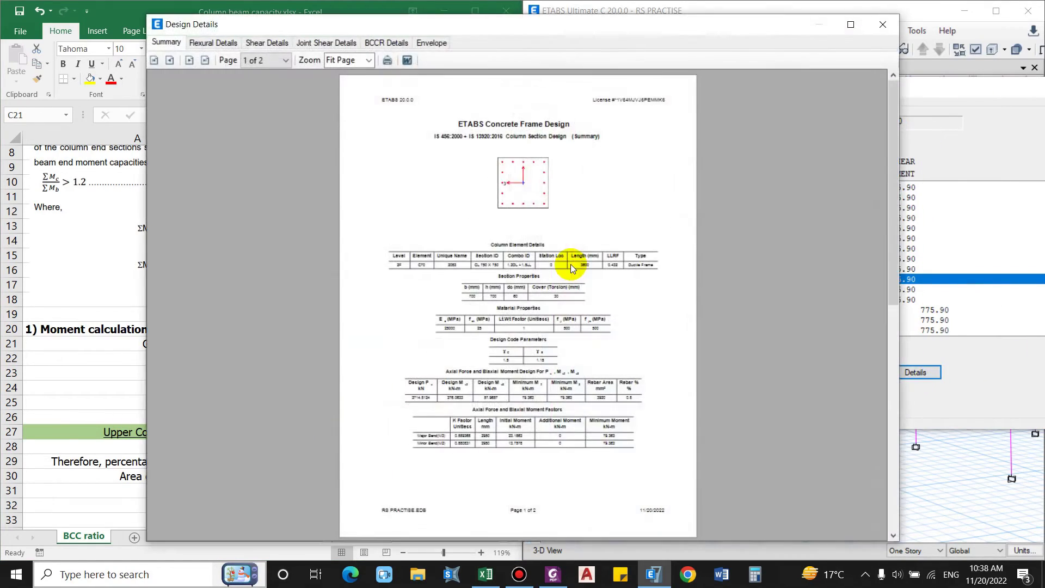
left_click_drag(504, 24, 1044, 103)
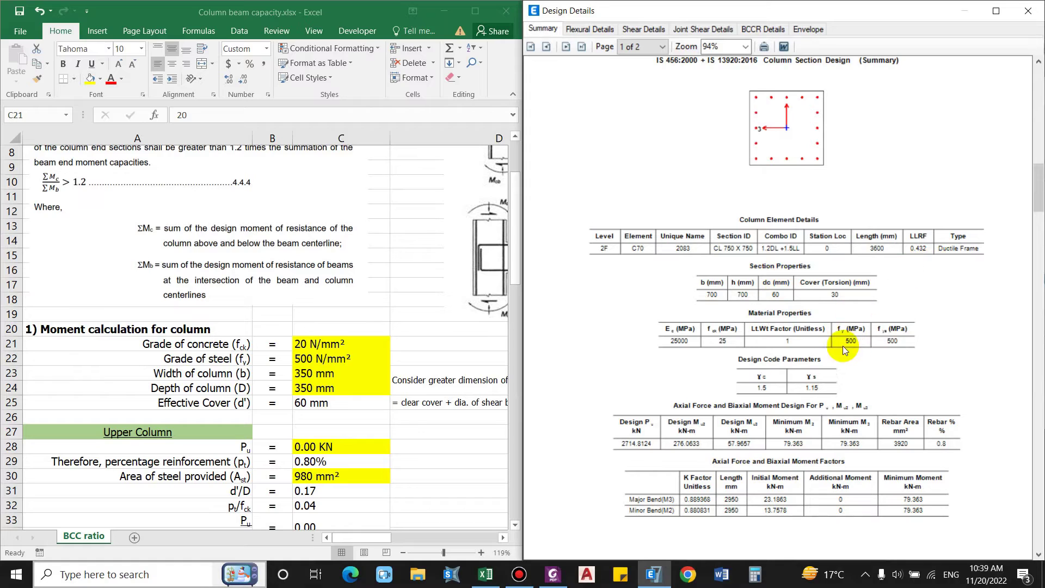
Set the column's concrete grade to 25 N/mm², steel grade to 500 N/mm², and both width and depth to 700 mm
left_click(327, 344)
type("25")
key("Return")
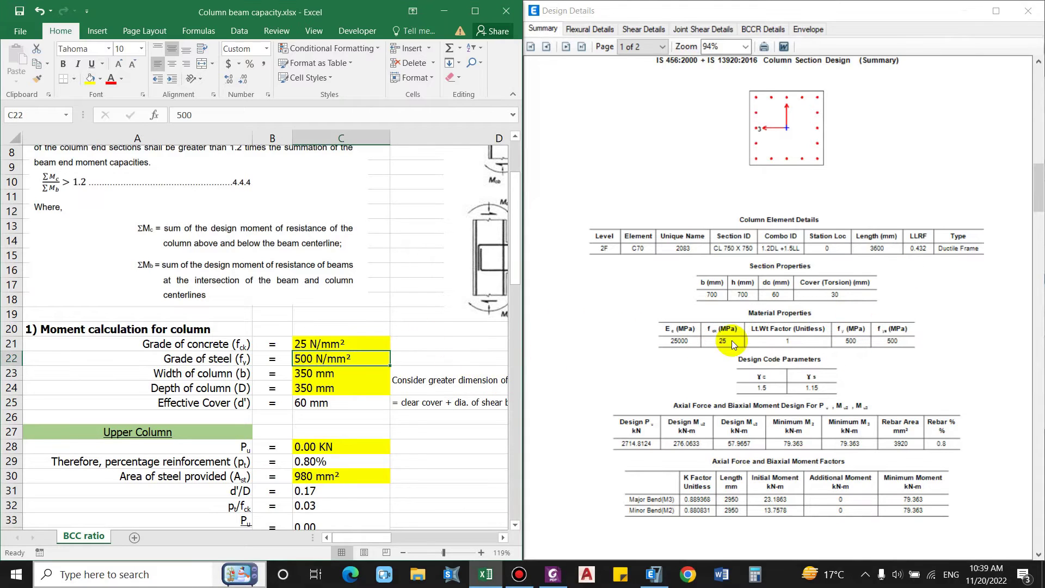
type("5")
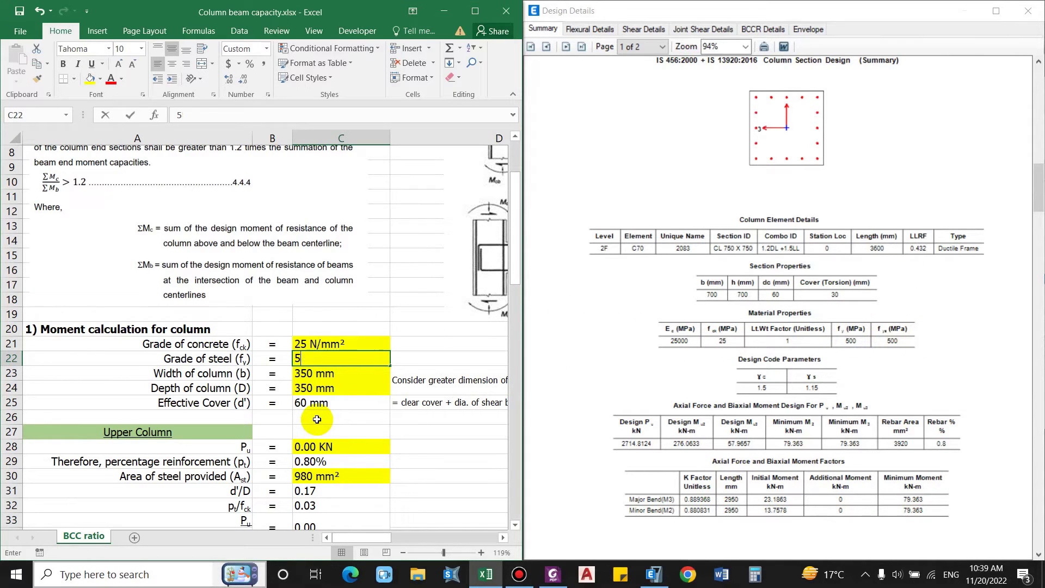
type("00")
key("Return")
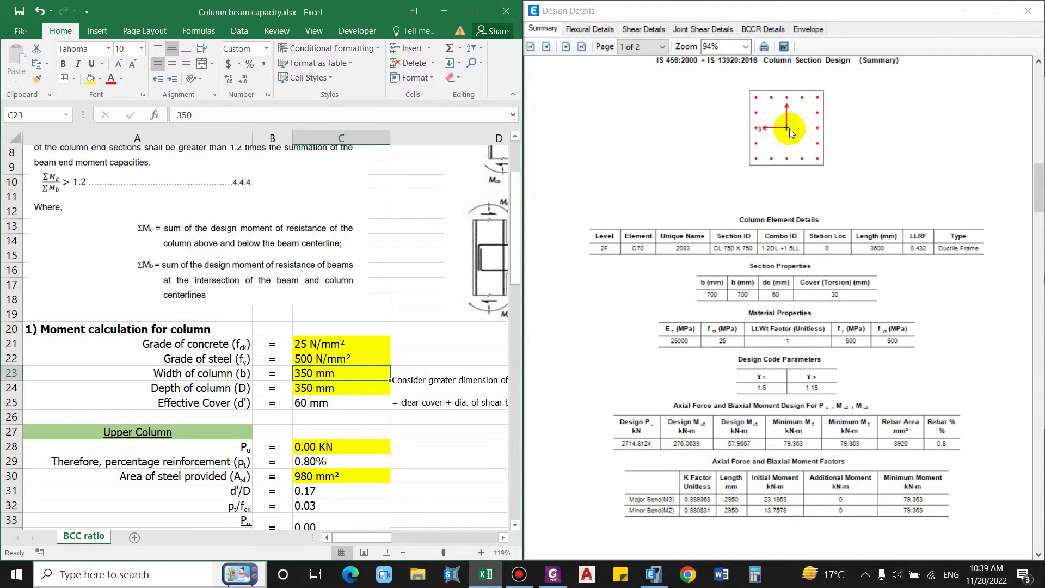
type("700")
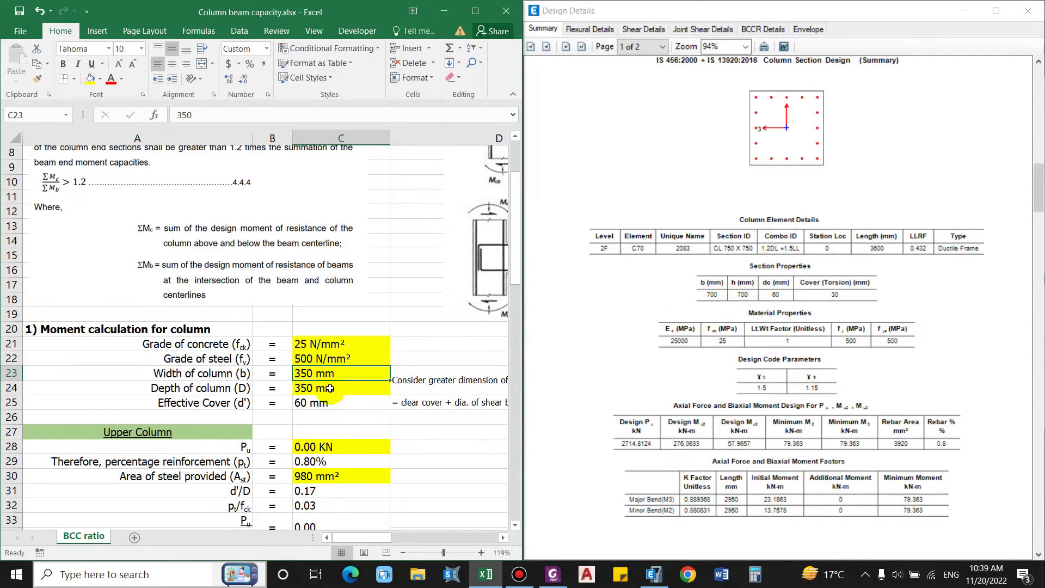
left_click(330, 401)
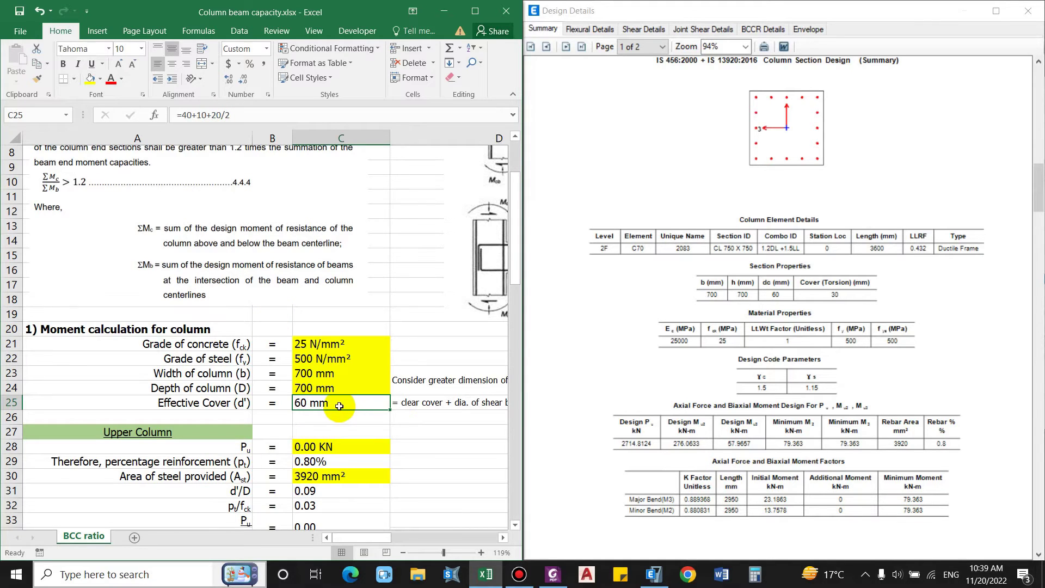
Set the upper column's axial load Pu to 2715 kN
key("Down")
key("Down")
key("Down")
key("Down")
key("Down")
key("Down")
key("Down")
key("Down")
key("Down")
key("Down")
key("Down")
key("Down")
key("Down")
key("Down")
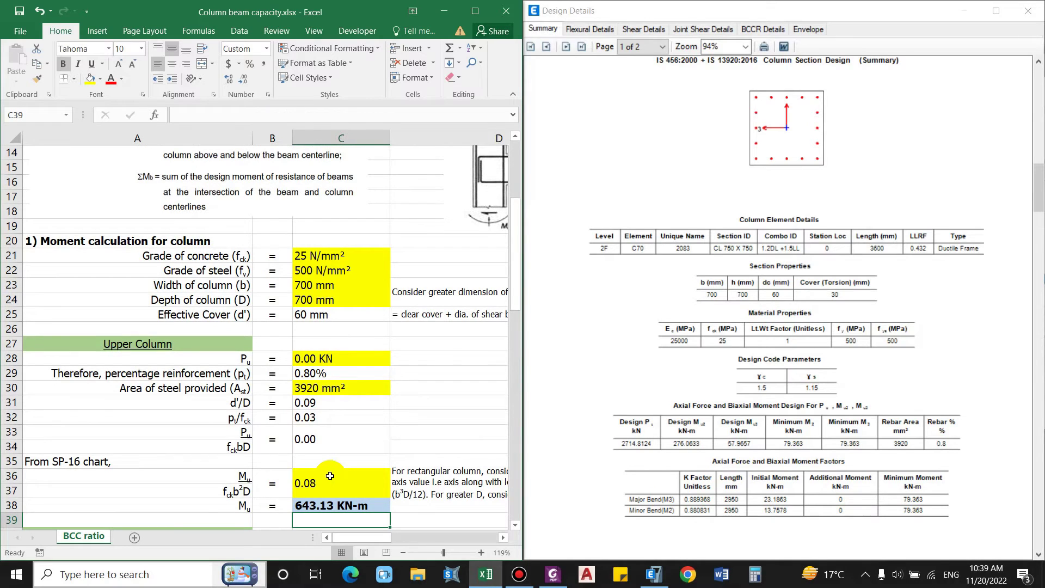
left_click(306, 355)
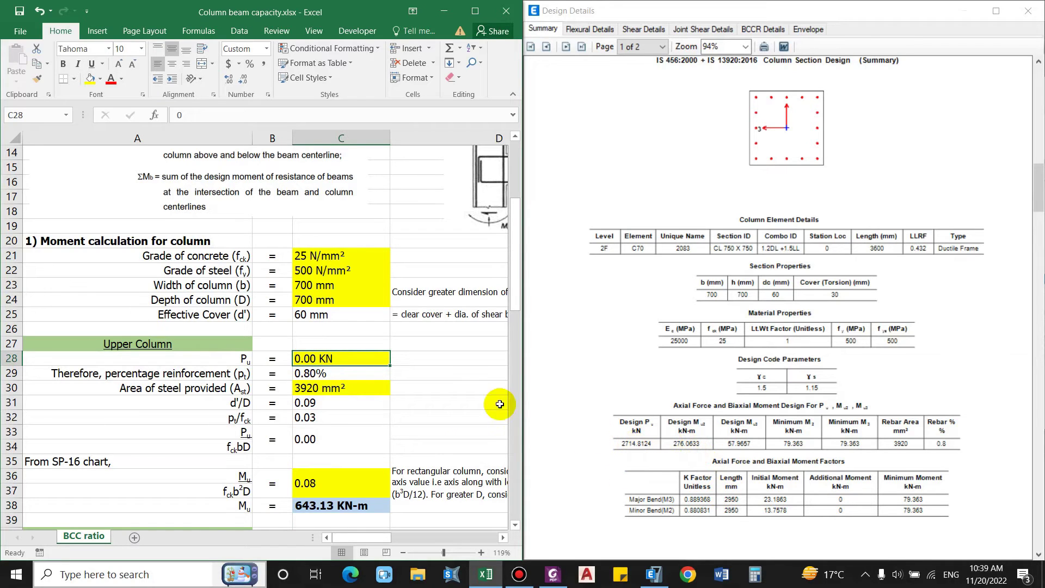
type("2715")
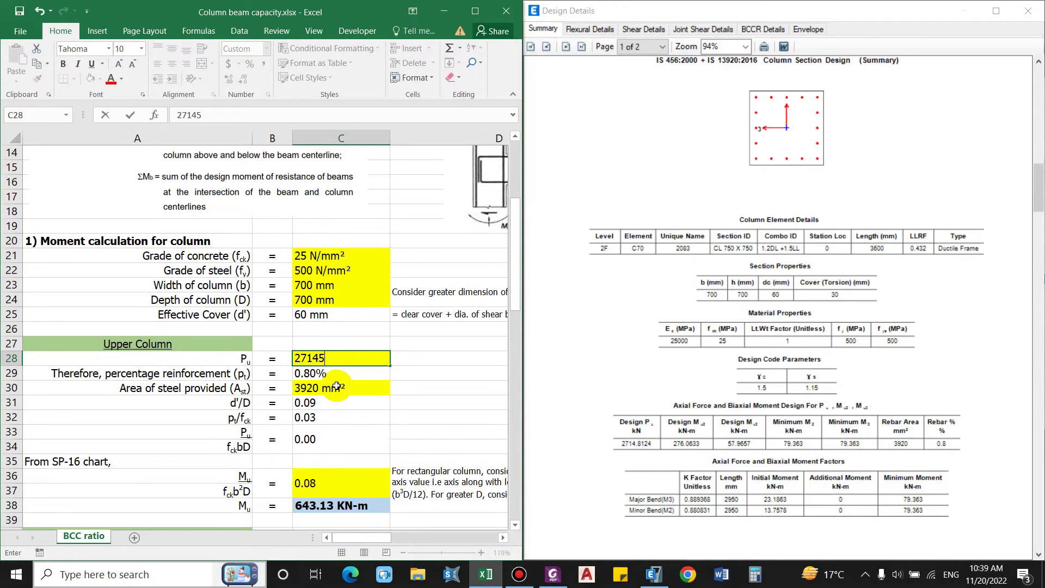
key("Return")
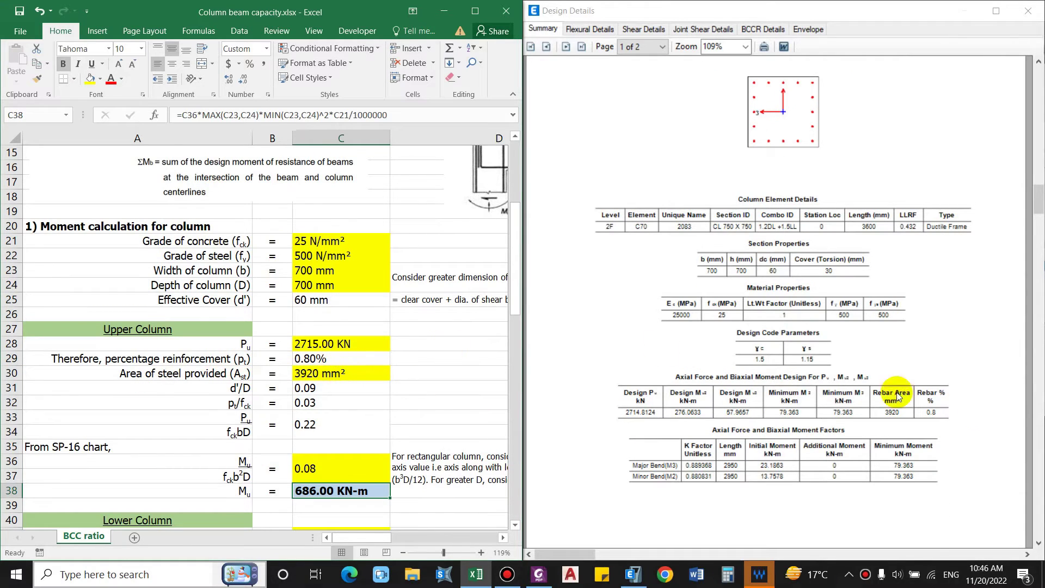
Inspect the upper column's reinforcement percentage and the d'/D, pt/fck and Pu/fckbD formulas needed for the SP-16 chart
left_click(321, 359)
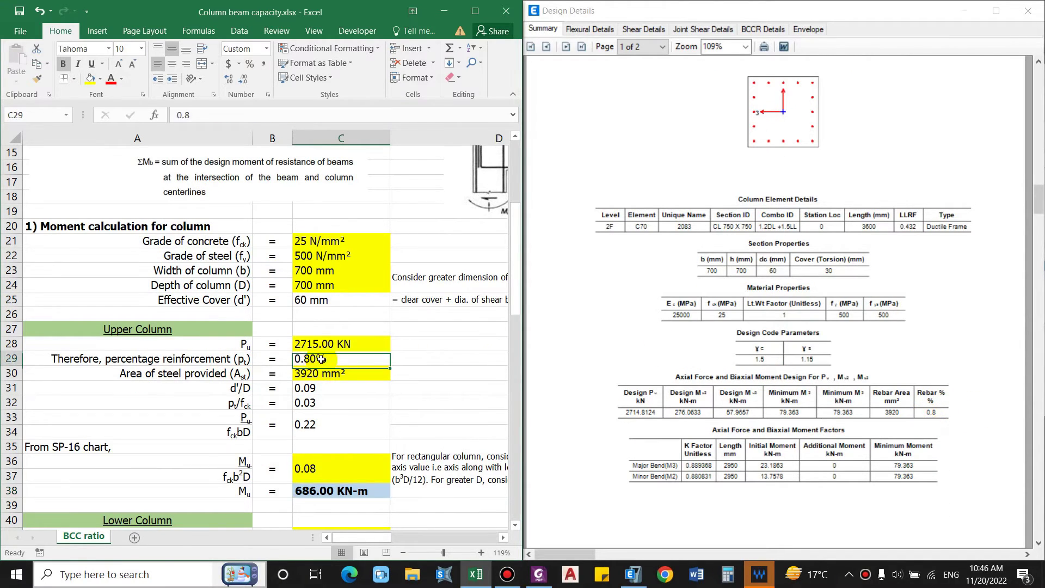
key("Down")
key("Down")
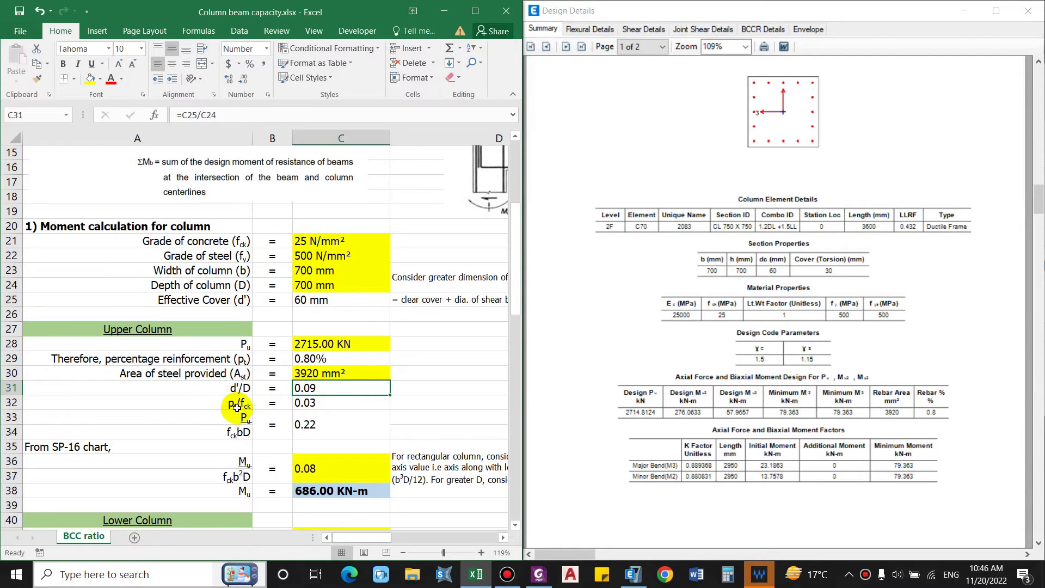
left_click(314, 406)
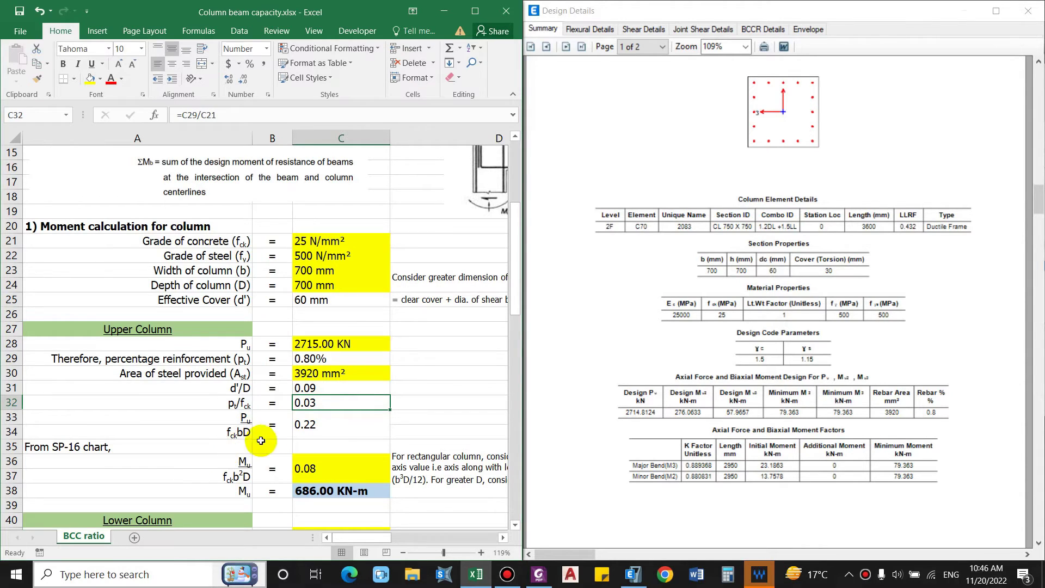
left_click(308, 435)
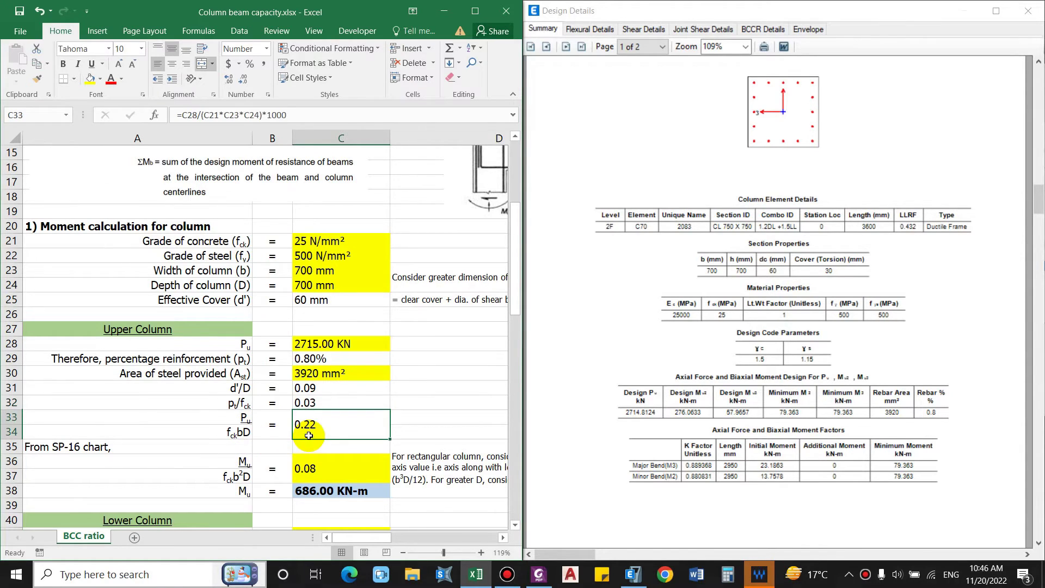
left_click_drag(202, 388, 338, 432)
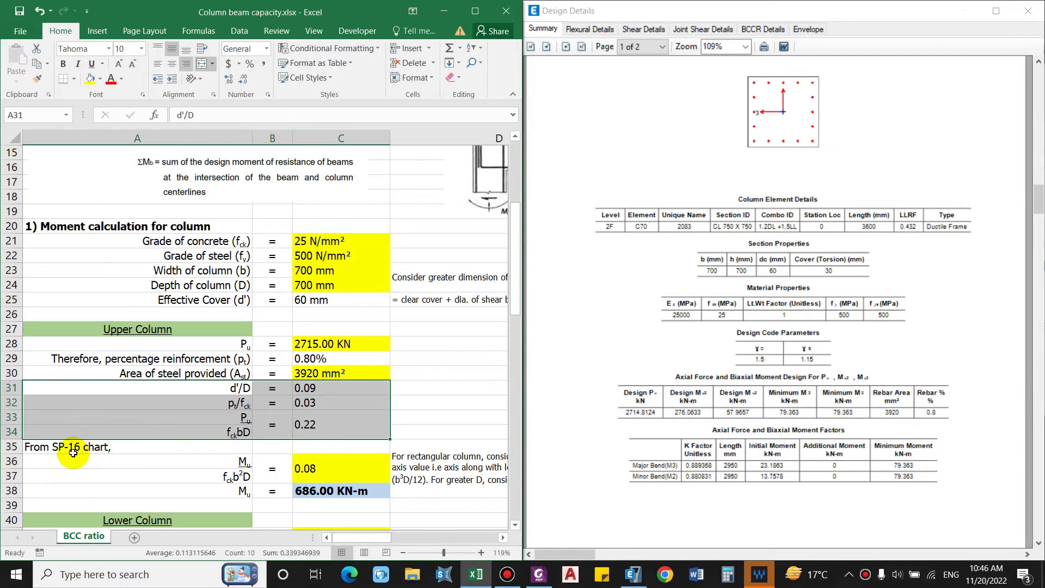
left_click(109, 446)
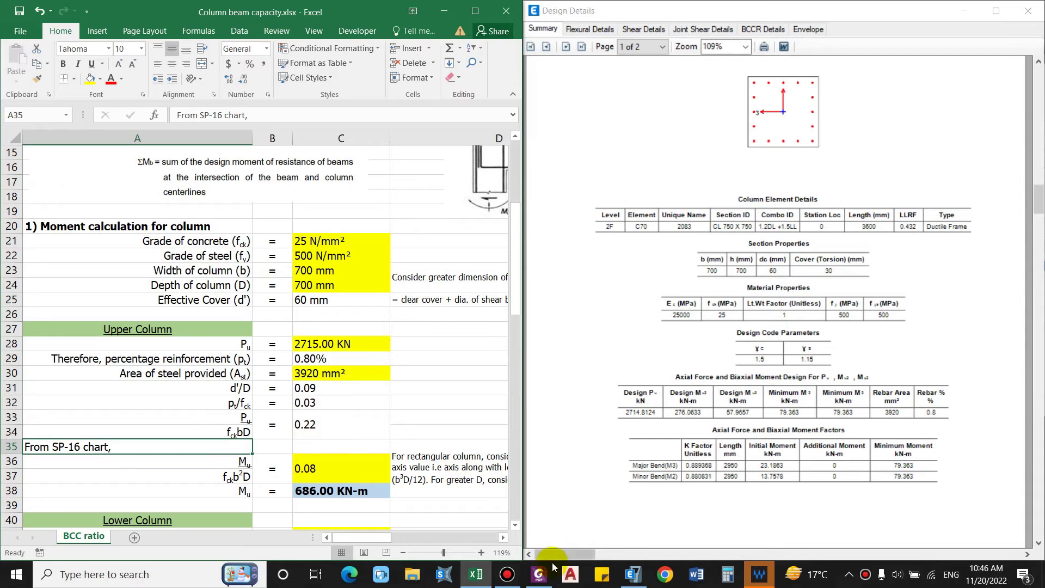
Consult Chart 48 in the SP-16 PDF and set the upper column's Mu/fckb²D to 0.08
left_click(539, 574)
scroll(699, 318, "up", 3)
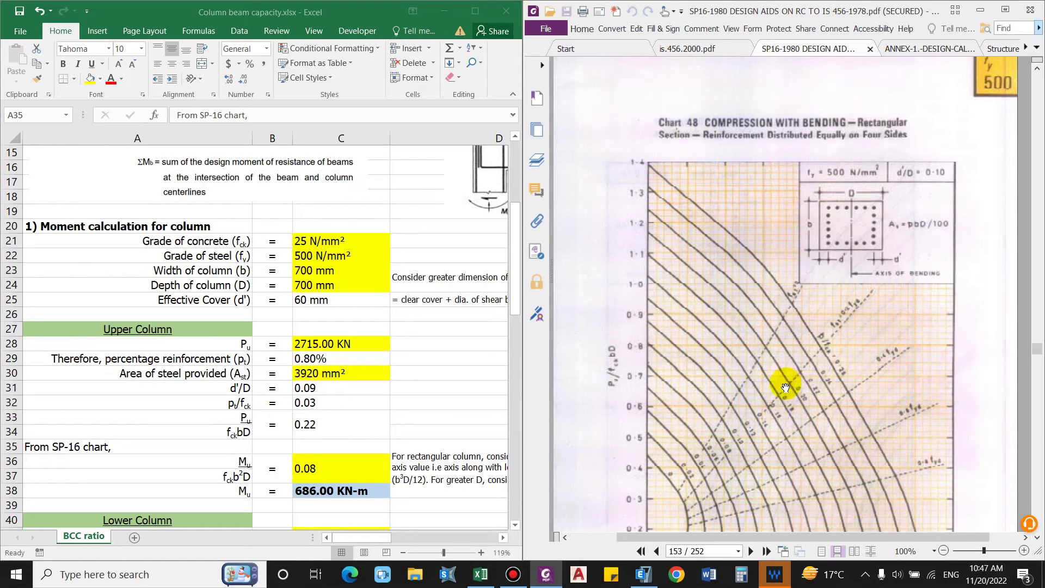
scroll(784, 386, "down", 1)
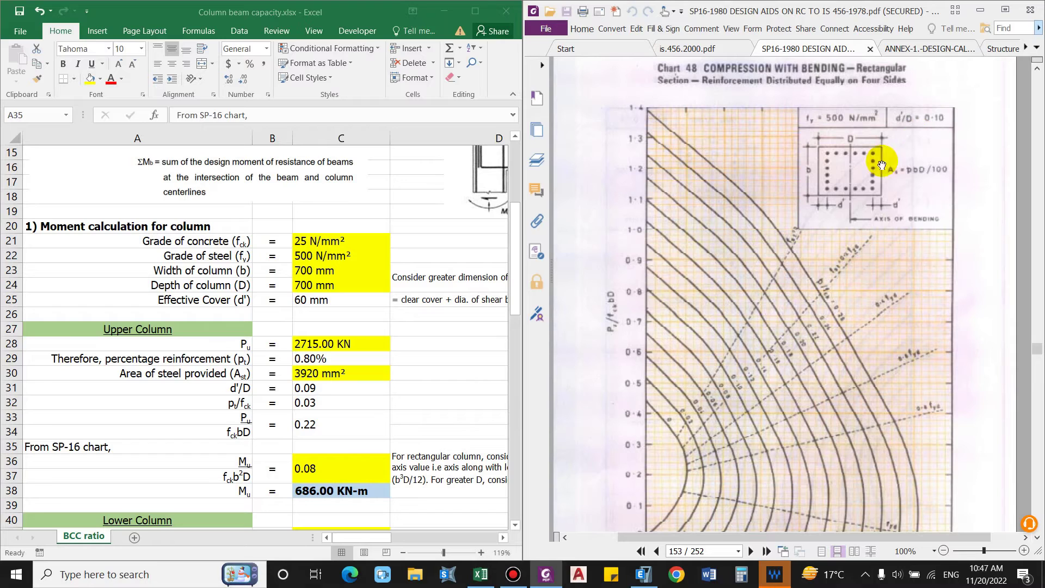
scroll(831, 384, "down", 1)
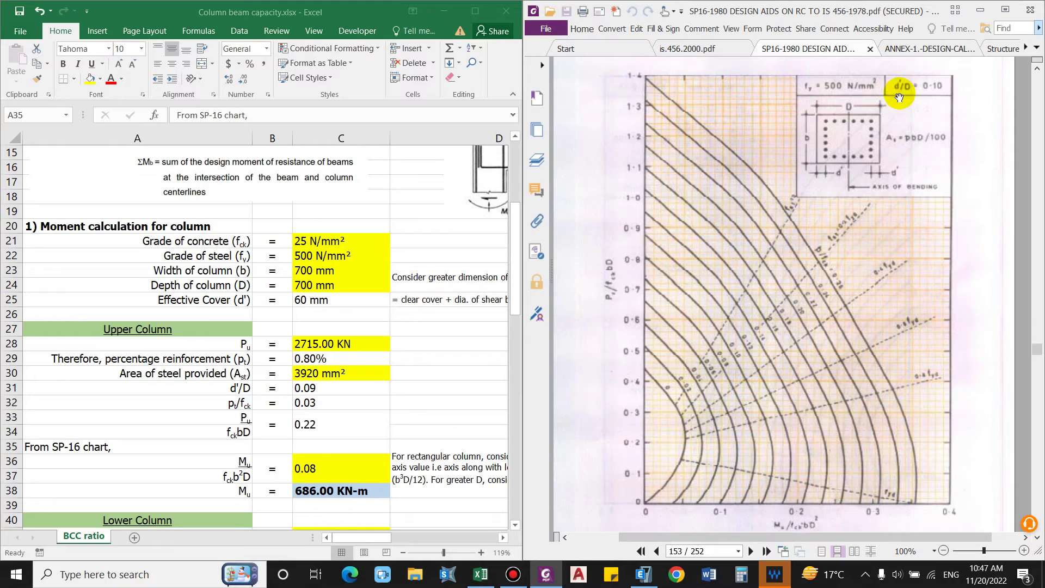
left_click(309, 404)
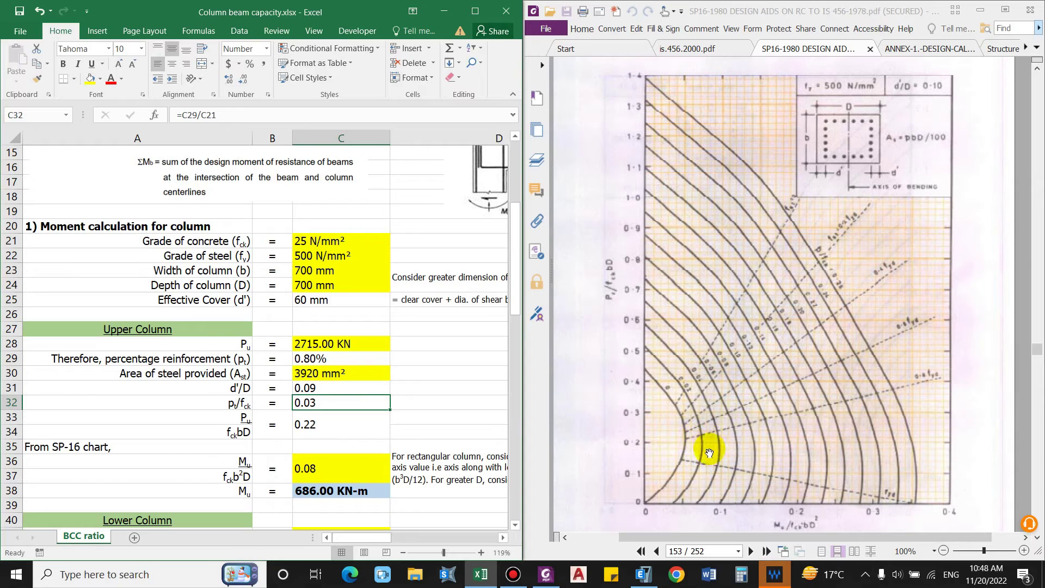
left_click(313, 479)
type("0.")
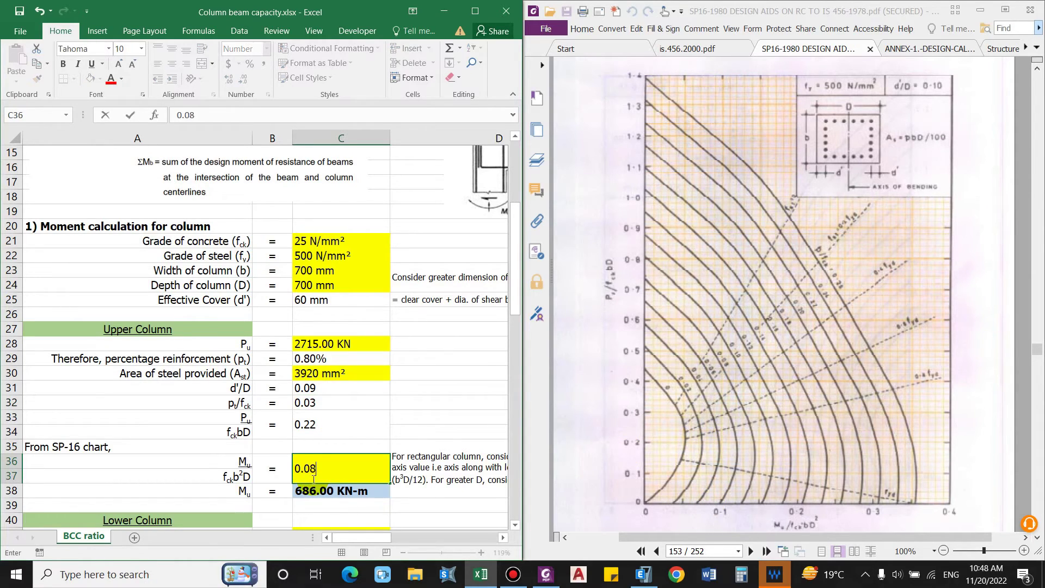
key("Return")
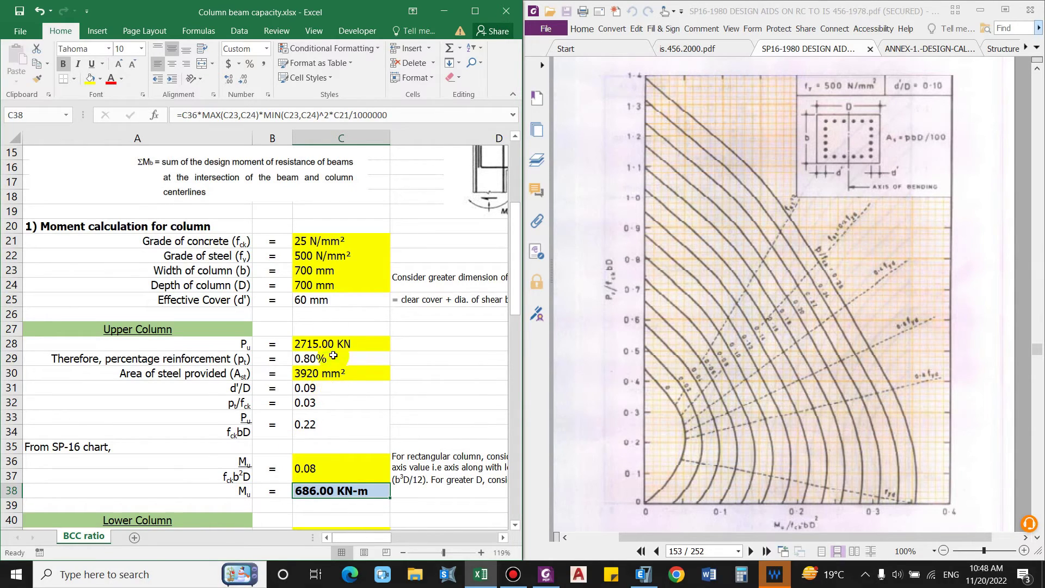
Test the upper column with Pu 0 and Mu/fckb²D 0.06, and restore them to 2715 kN and 0.08
left_click(312, 342)
type("0")
key("Return")
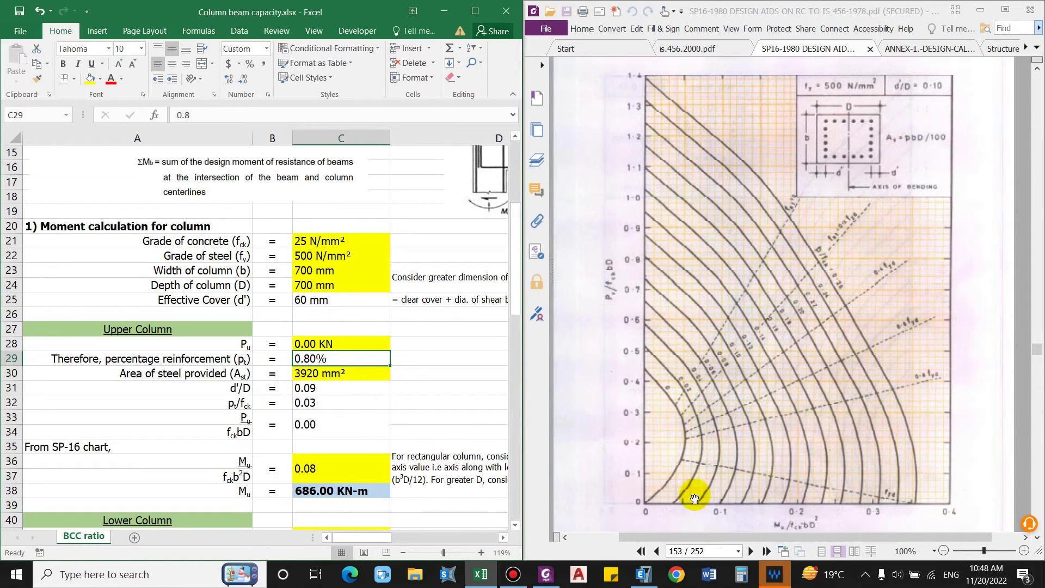
left_click(326, 464)
type("0")
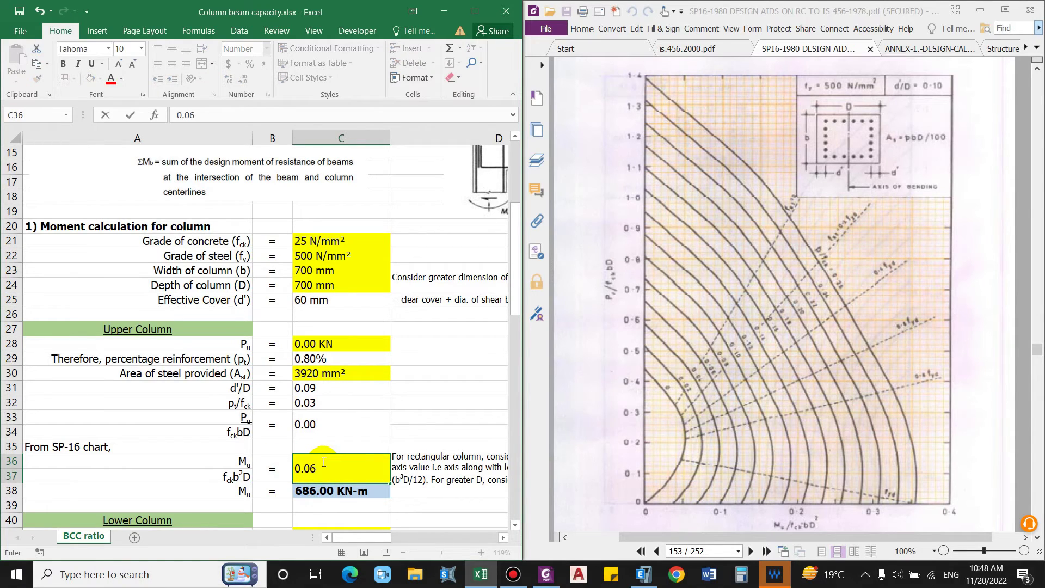
key("Return")
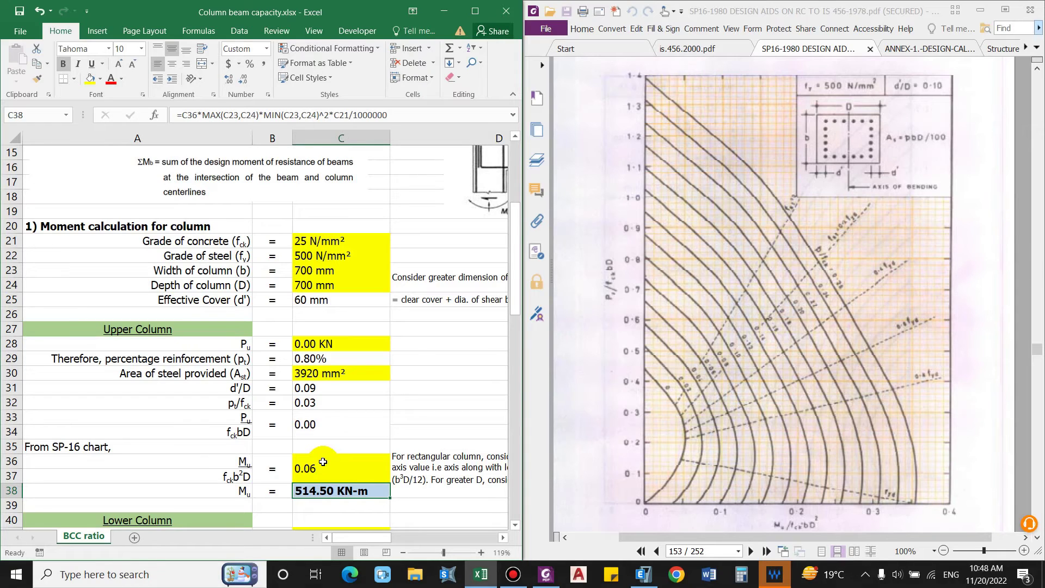
left_click(327, 344)
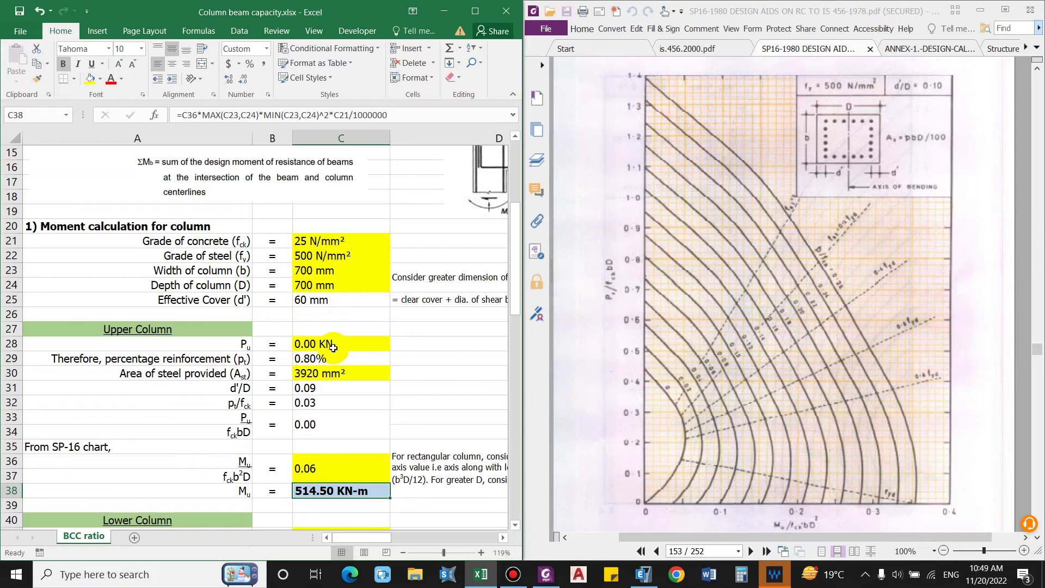
type("2715")
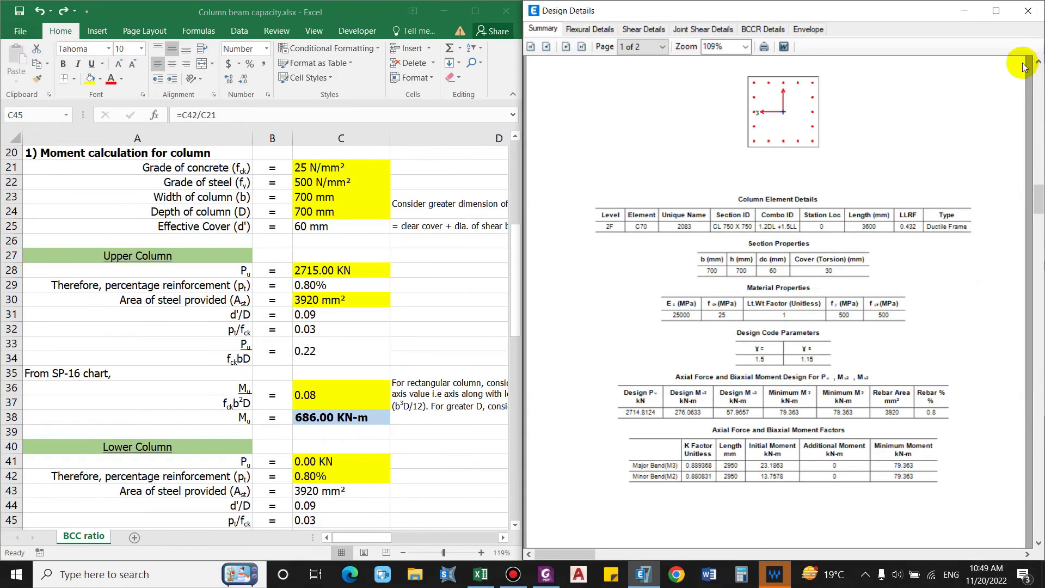
Close the upper column's design details in ETABS and open those of the lower column C70 on story 1F
left_click(1032, 10)
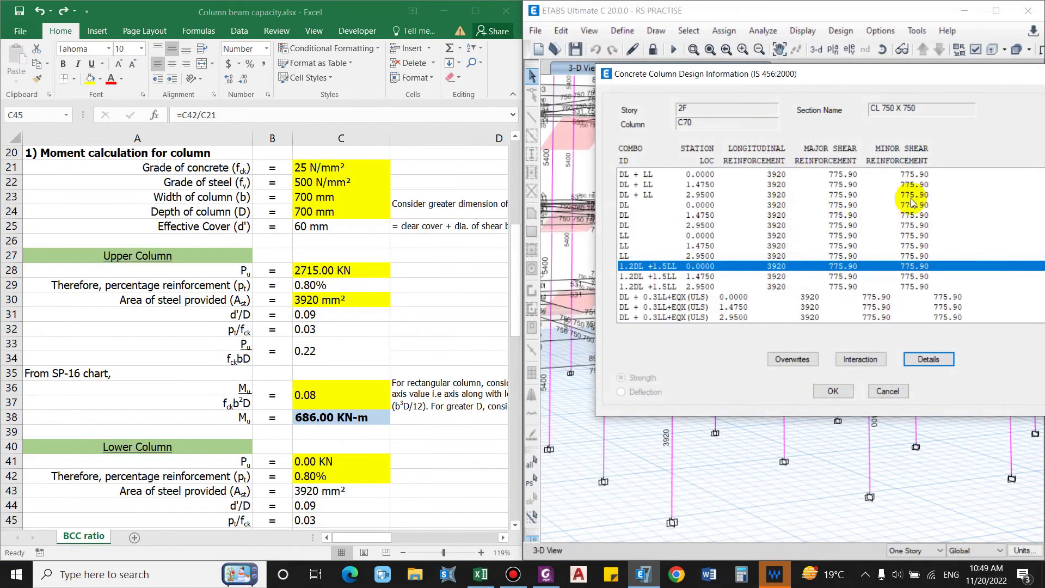
left_click(887, 391)
right_click(784, 417)
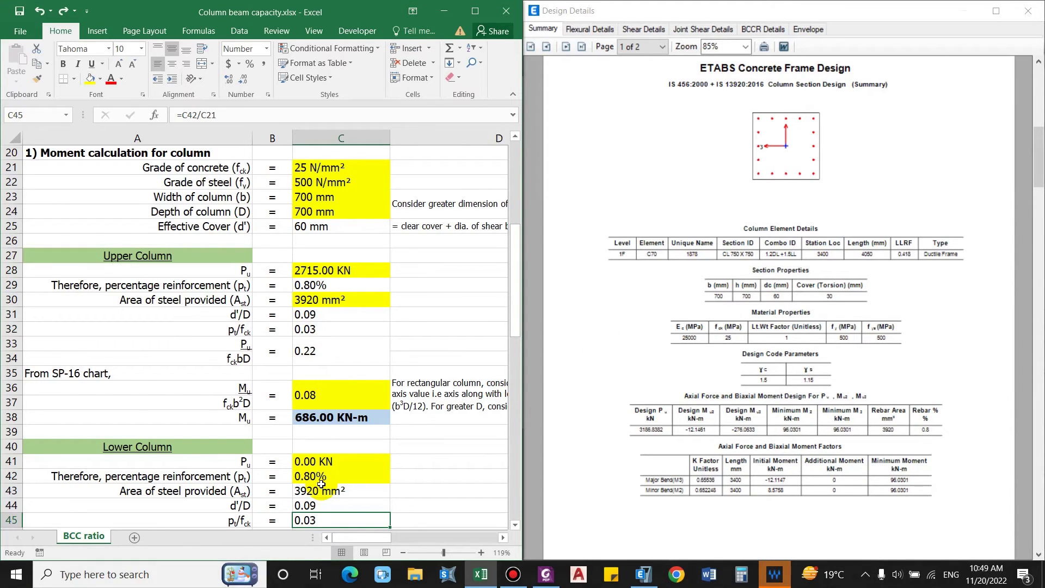
Set the lower column's Pu to 3187 kN and check its reinforcement percentage against the ETABS design details
key("Down")
key("Up")
key("Up")
key("Up")
key("Up")
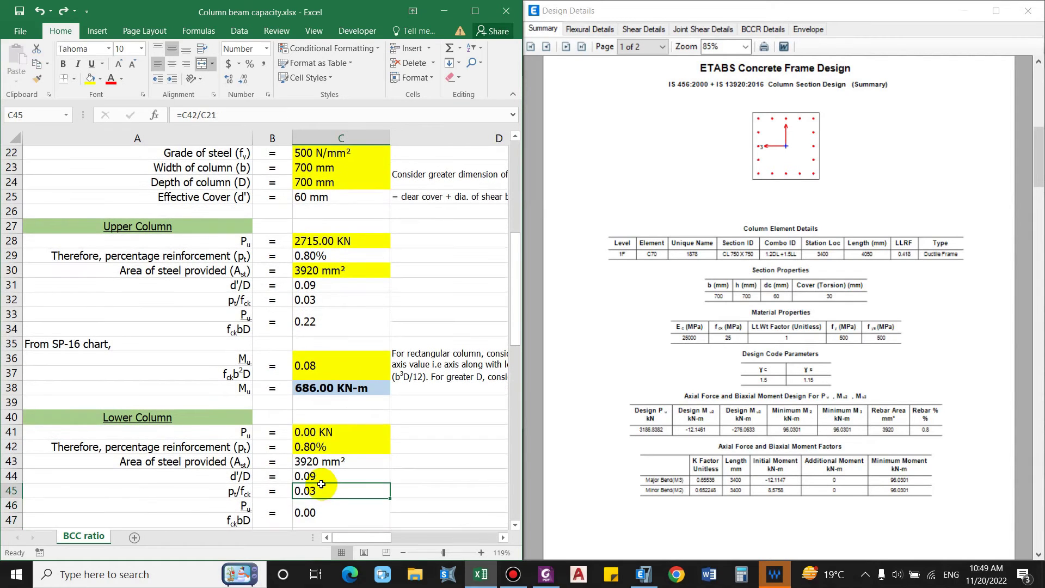
key("Up")
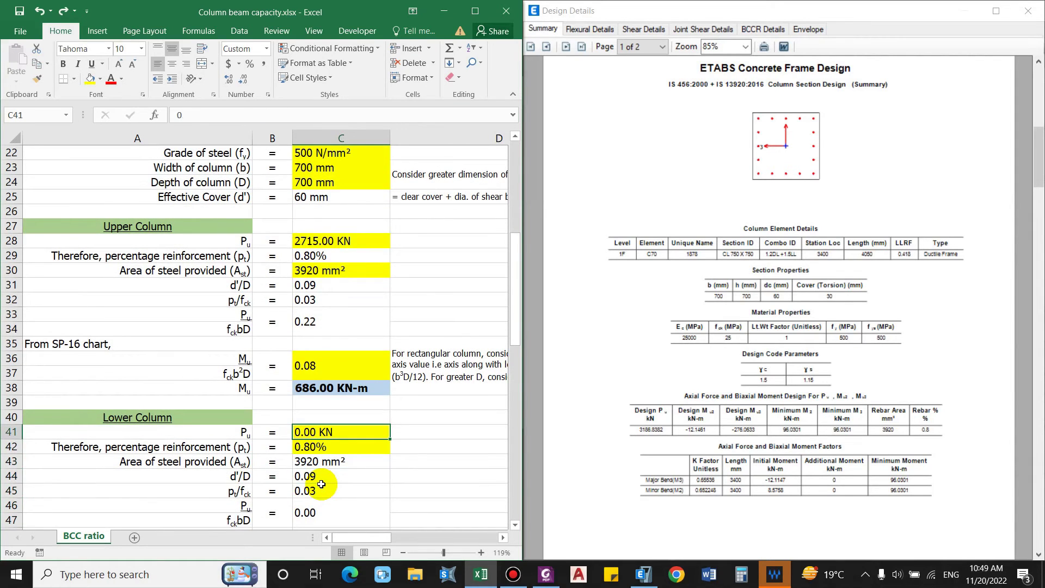
type("3")
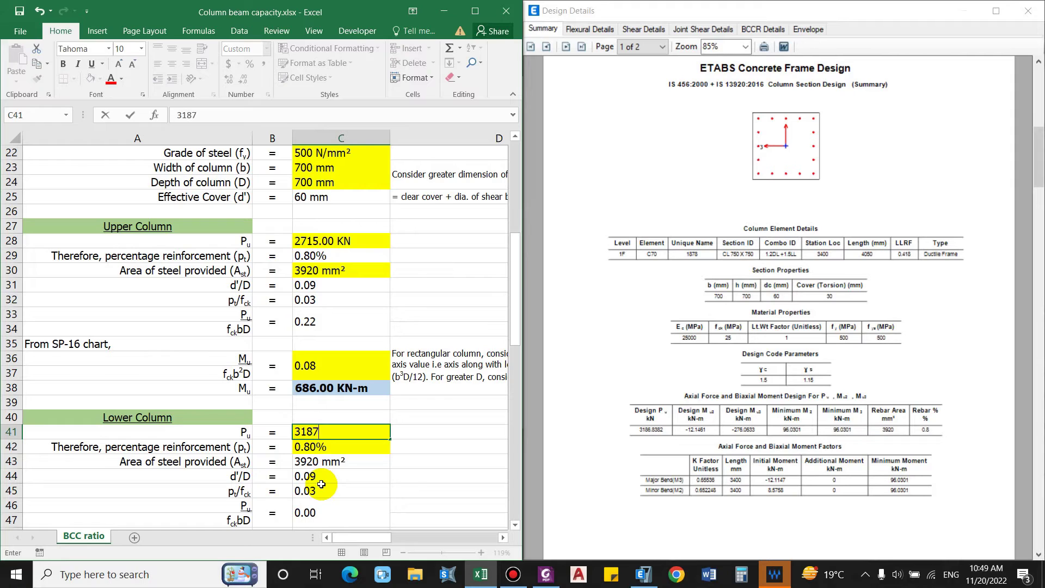
type("187")
key("Return")
left_click(635, 445)
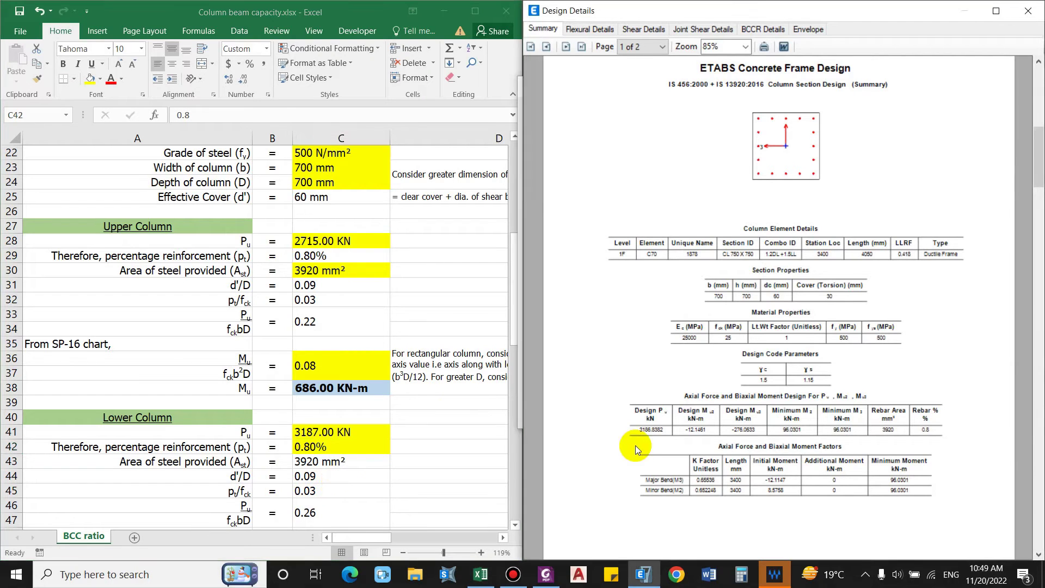
scroll(635, 445, "up", 3, "ctrl")
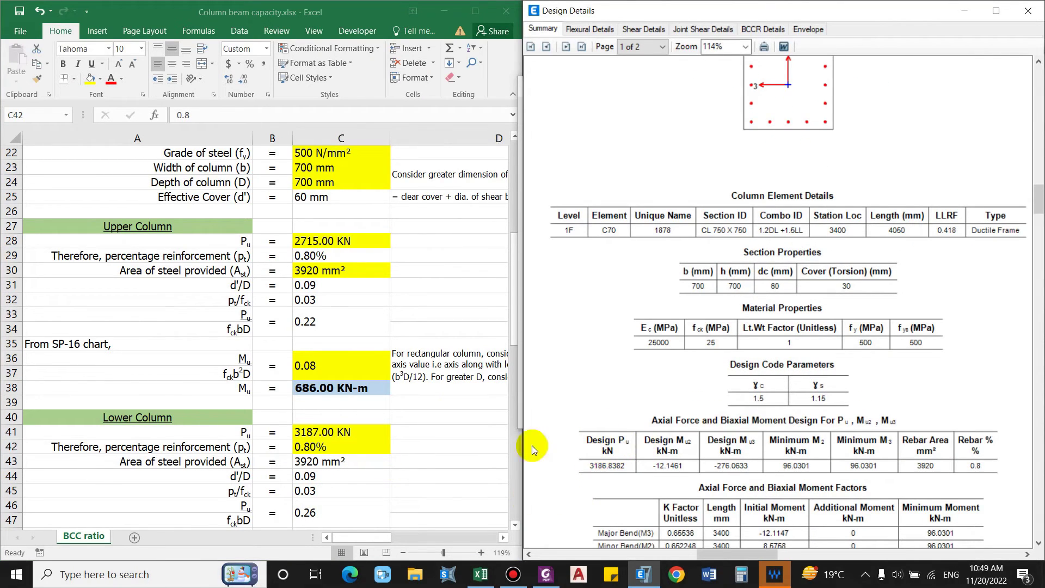
left_click(320, 447)
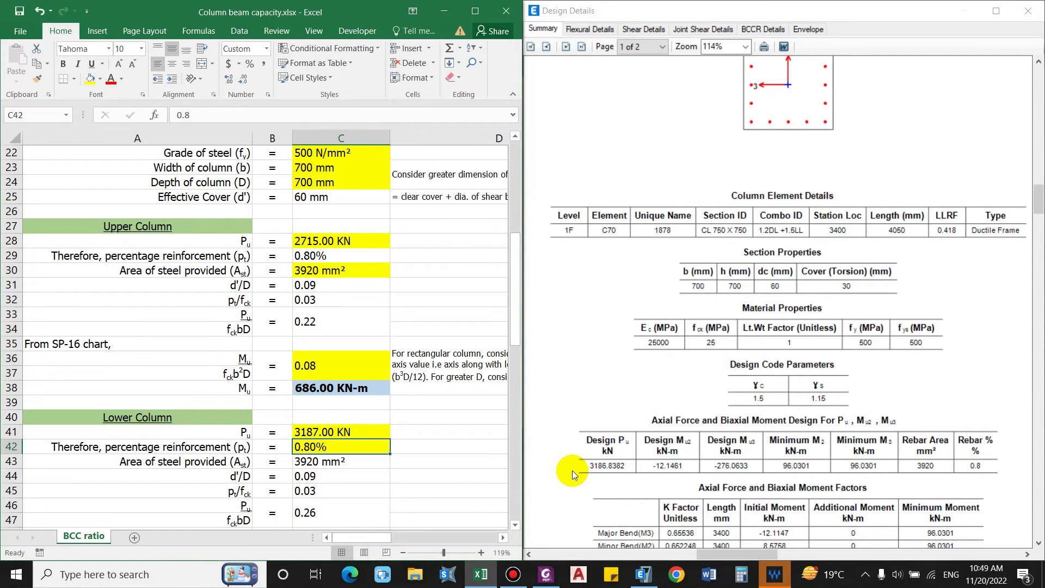
Consult the SP-16 chart in the PDF and set the lower column's Mu/fckb²D to 0.09
scroll(304, 401, "down", 2)
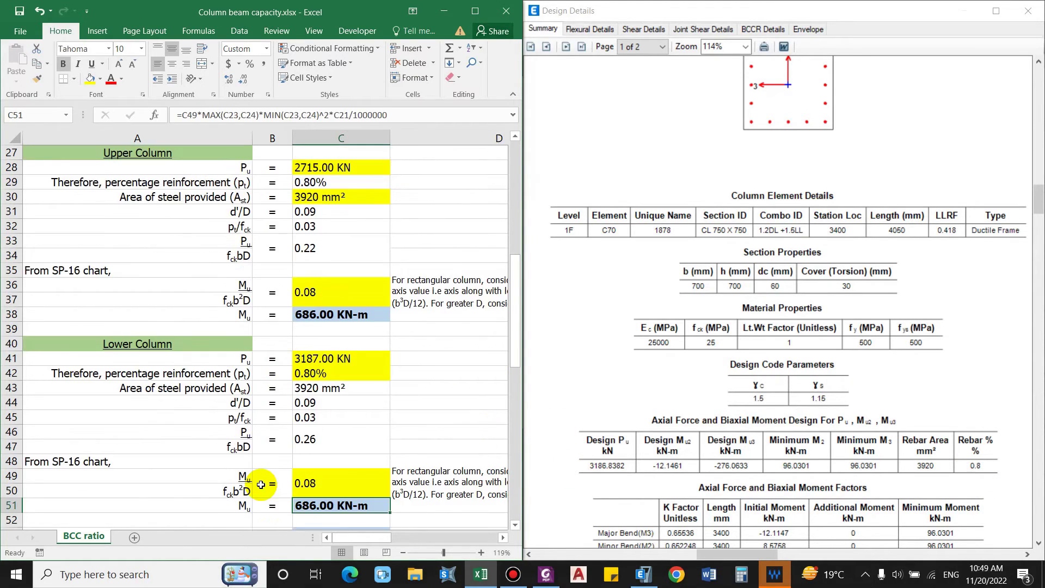
left_click(317, 461)
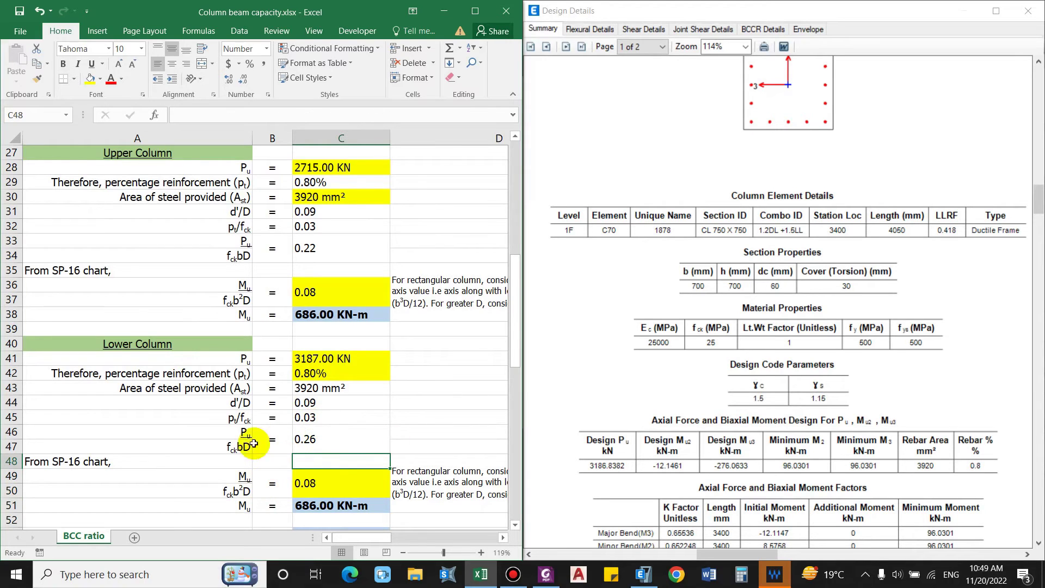
left_click(557, 579)
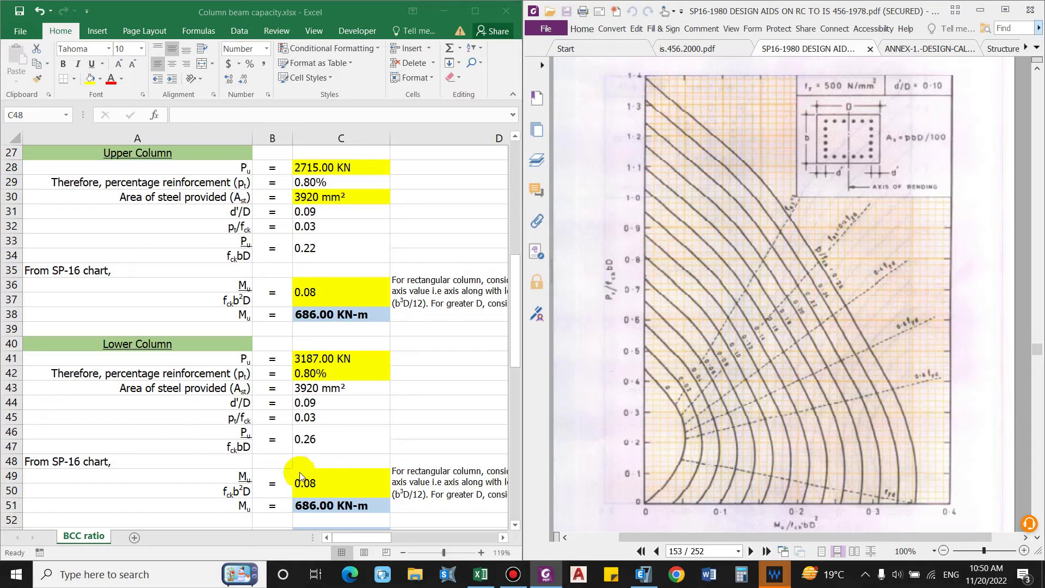
left_click(319, 481)
key("BackSpace")
type("0.09")
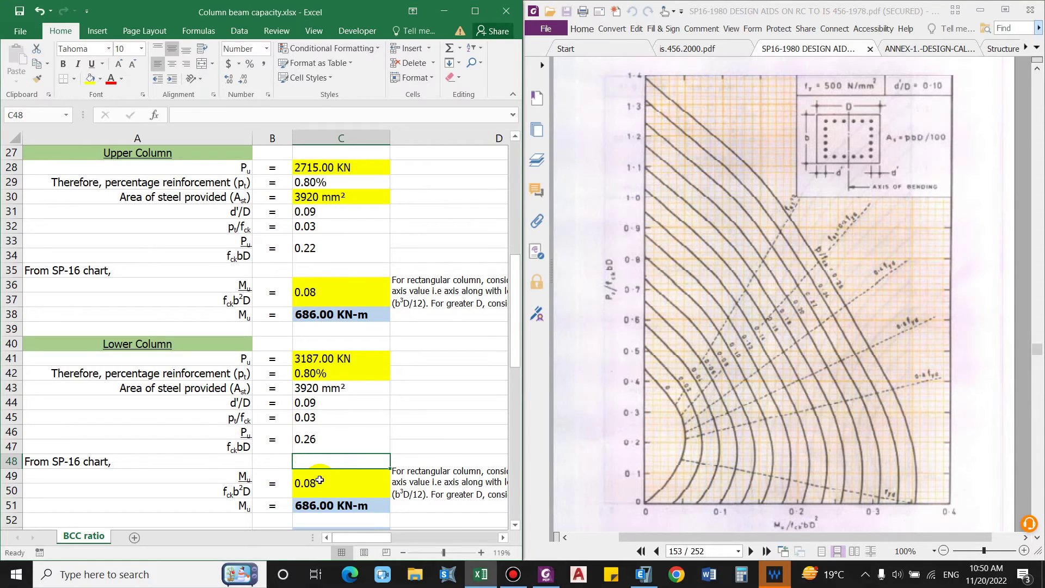
key("Return")
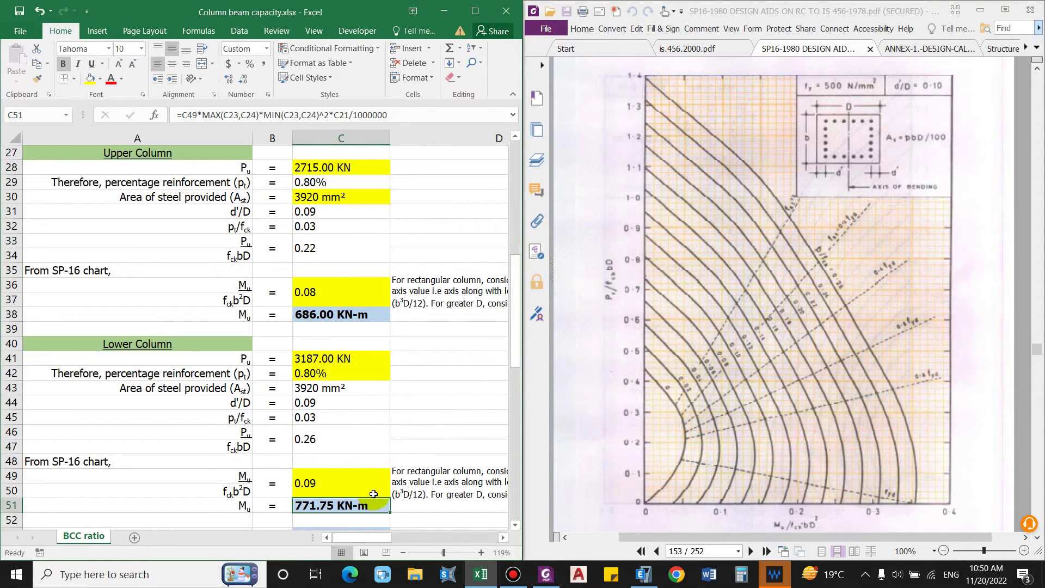
Inspect the formulas for the total column moment ΣMc and the beam's grade of concrete
left_click(515, 525)
left_click(515, 525)
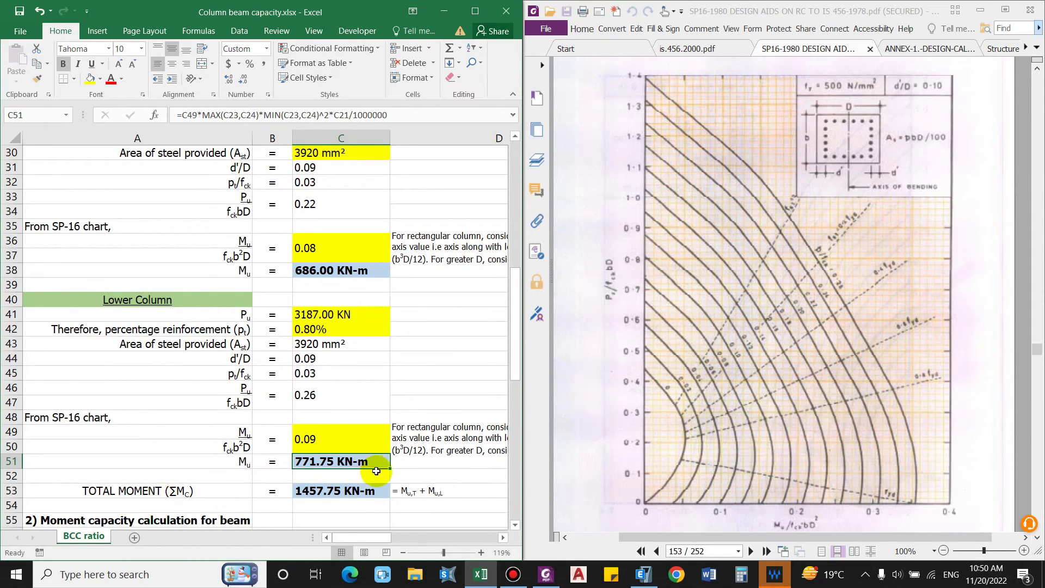
left_click(338, 492)
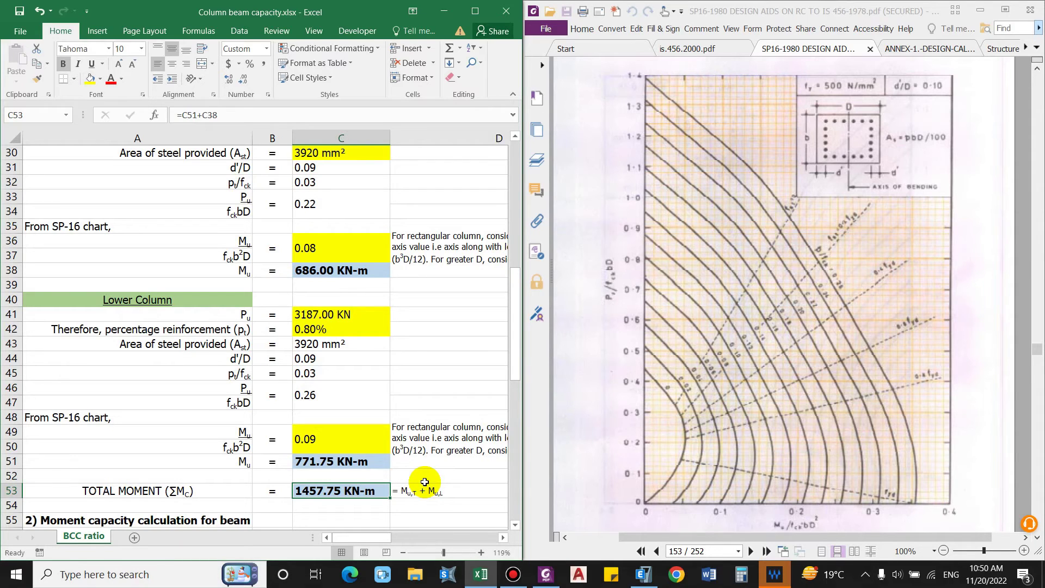
left_click(515, 525)
left_click(515, 525)
left_click(515, 525)
left_click(515, 525)
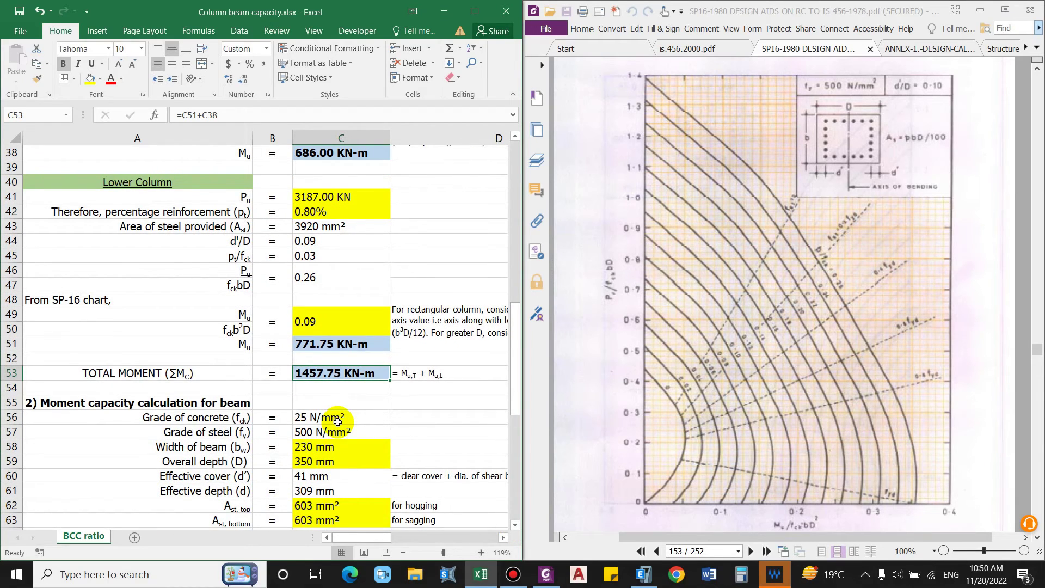
left_click(305, 413)
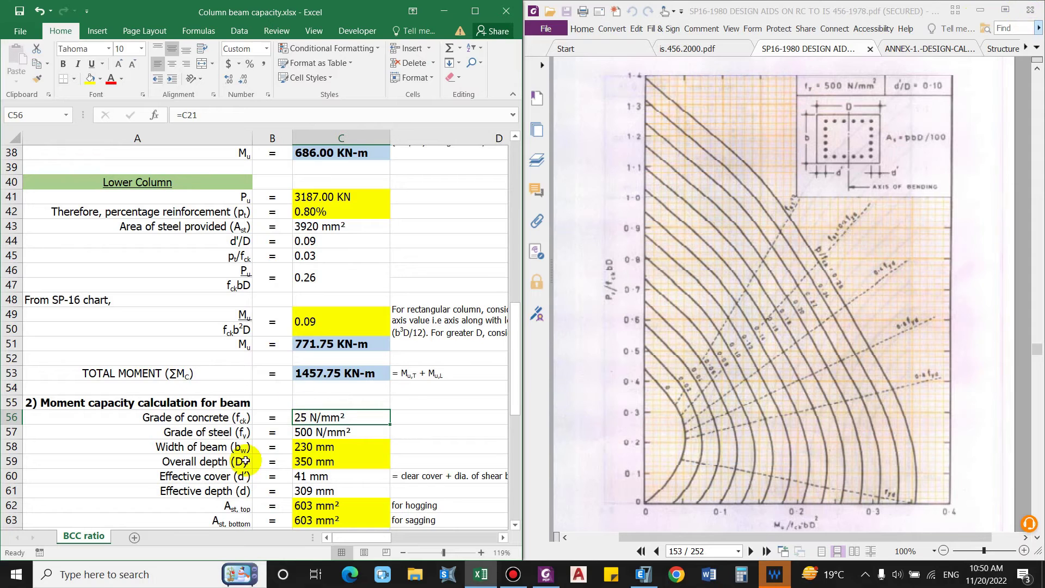
Switch to ETABS and close the design details and design information of column C70
left_click(1031, 10)
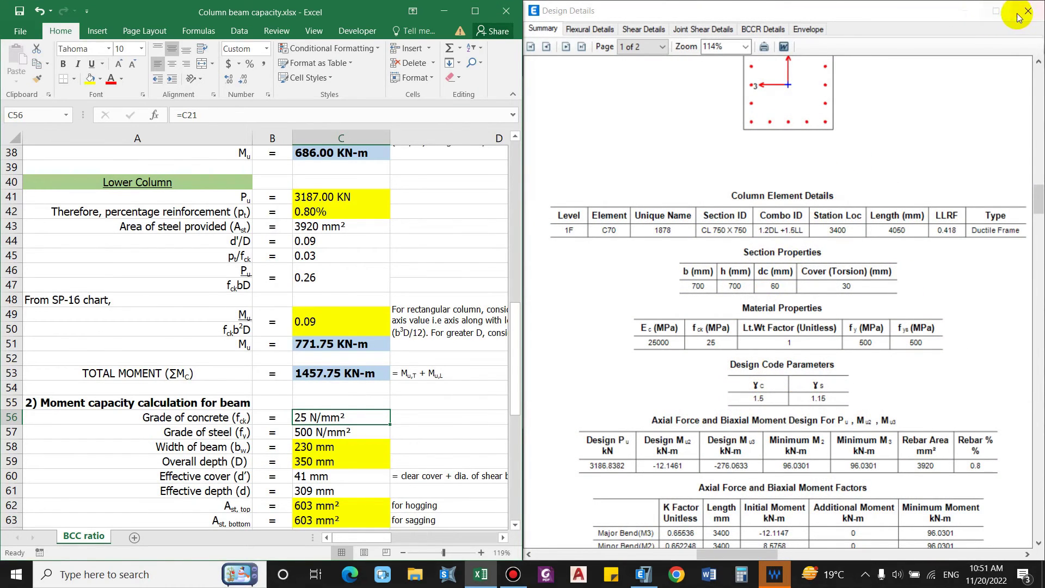
left_click(1027, 10)
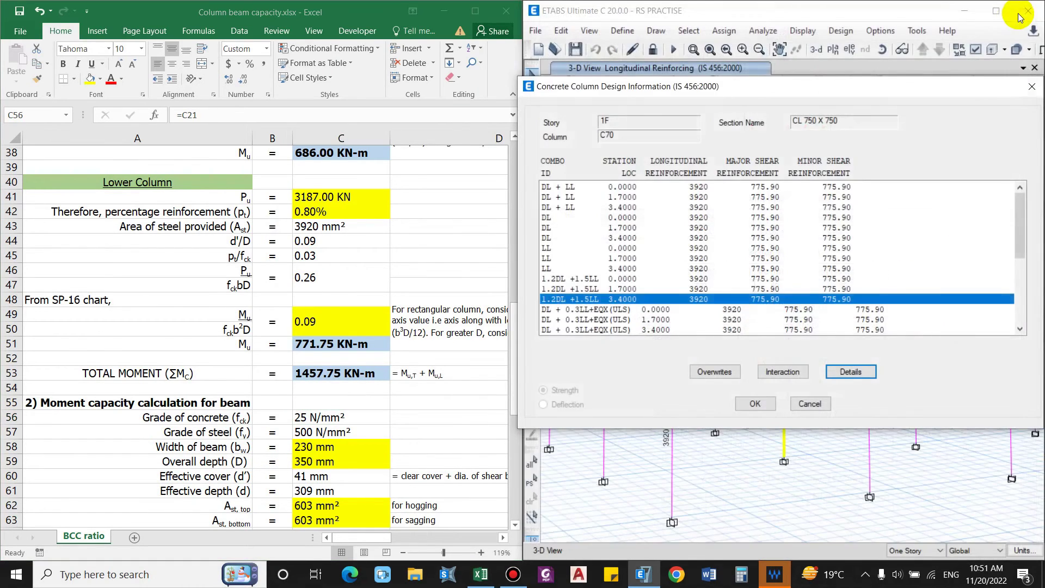
left_click(1031, 88)
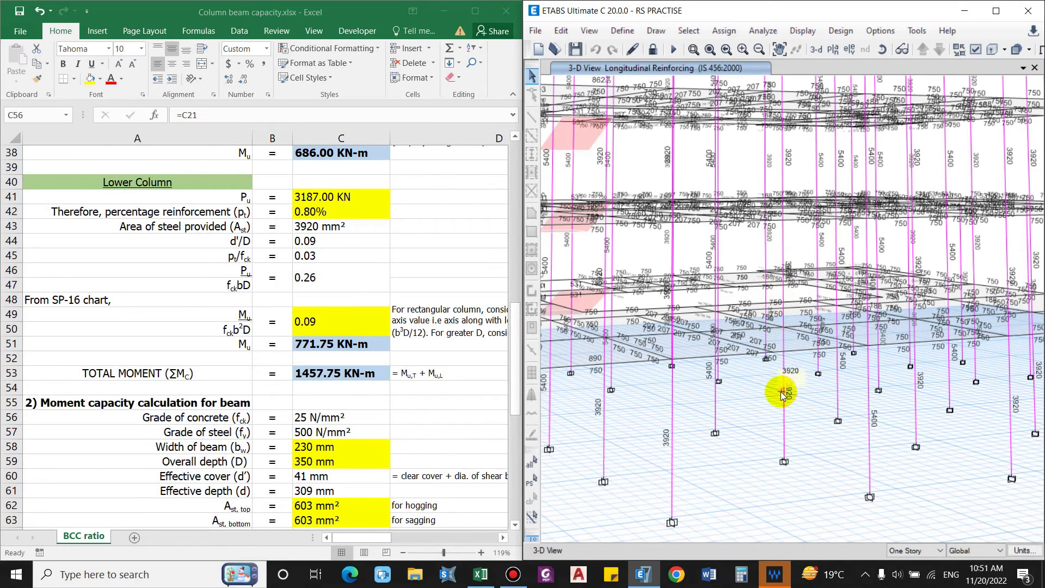
Open the design details of beam B126 on story 1F beside the Excel sheet and enlarge its summary report
scroll(789, 332, "up", 5)
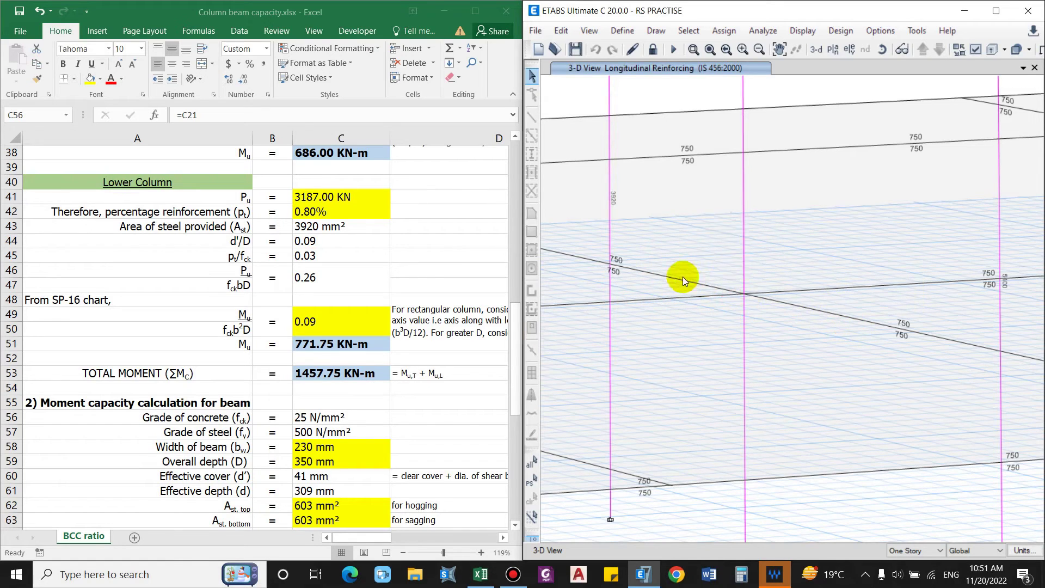
mouse_move(677, 283)
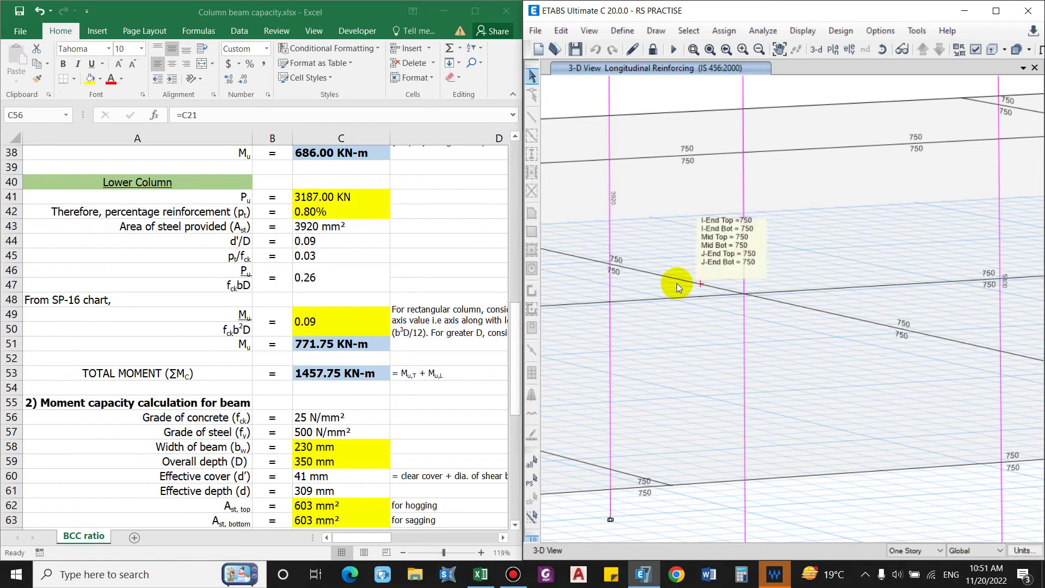
right_click(824, 289)
left_click_drag(583, 115, 885, 99)
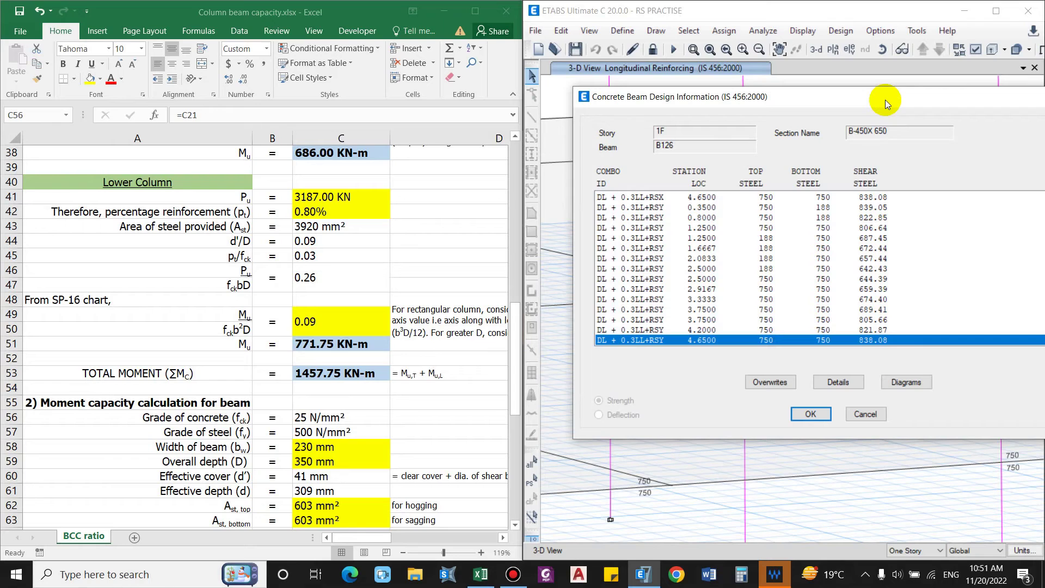
left_click(845, 386)
key("super+Right")
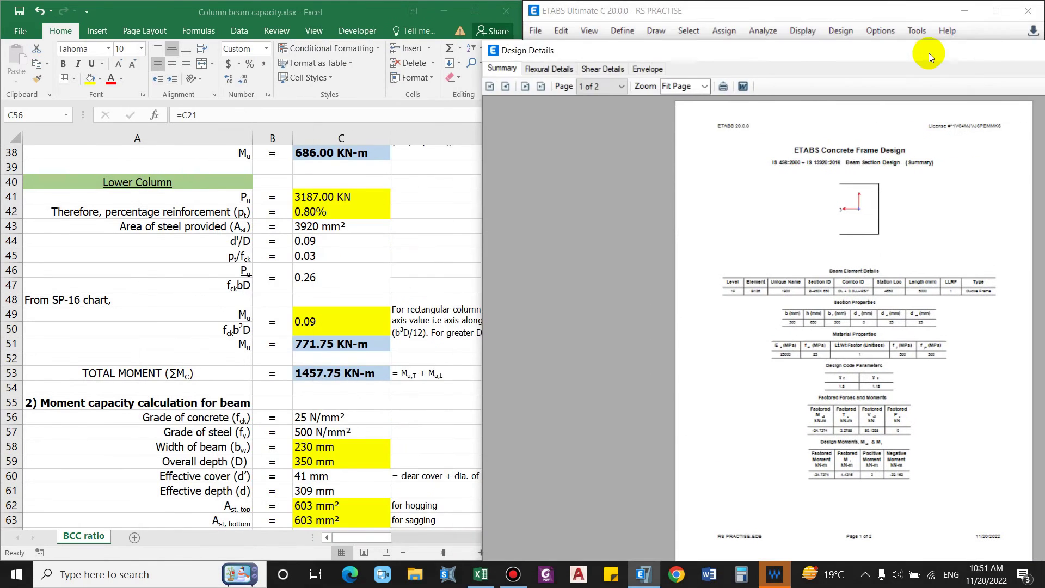
key("super+Up")
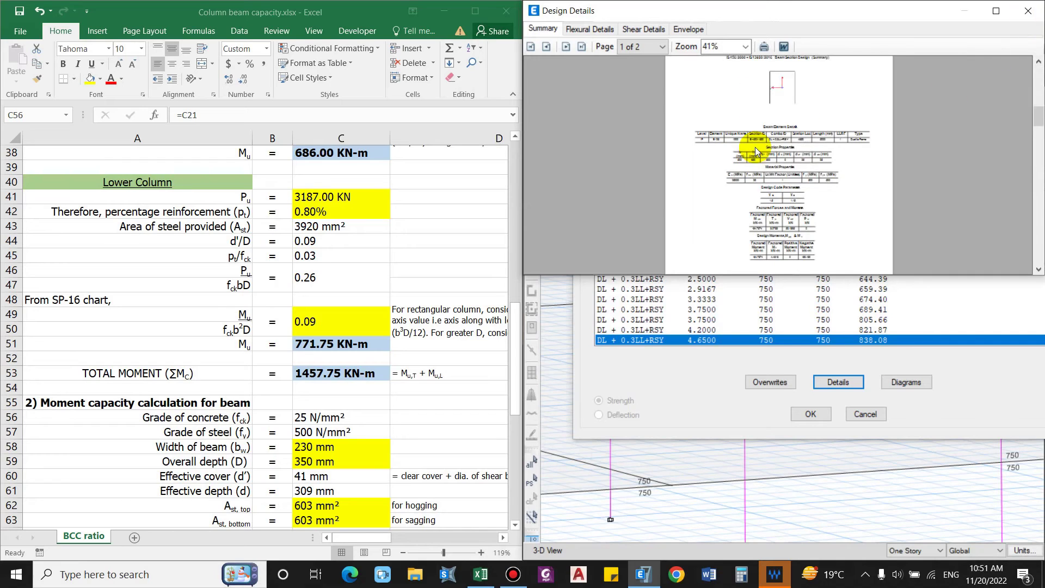
left_click(755, 147)
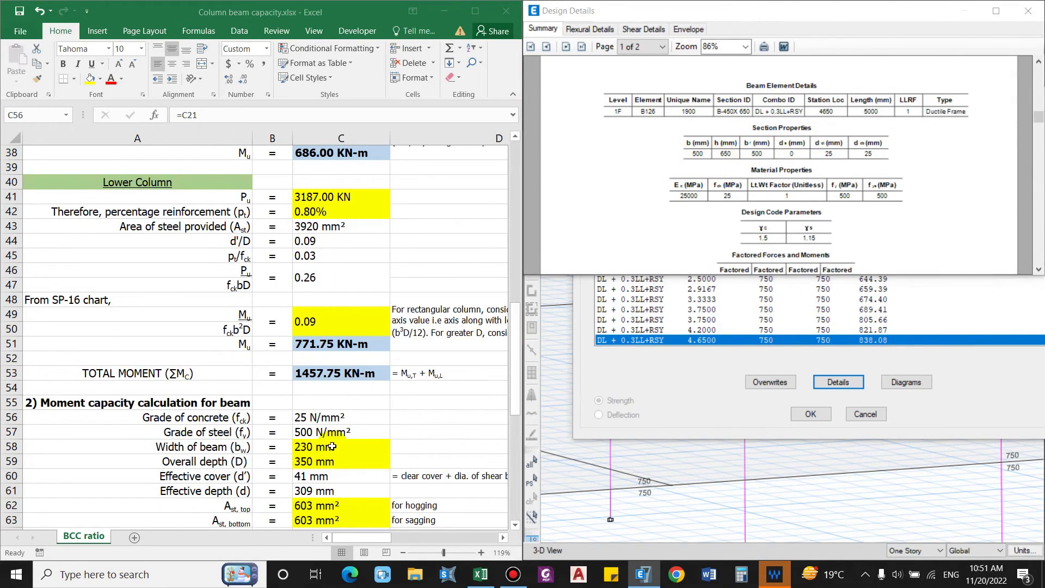
Set the beam's width to 500 mm and its overall depth to 650 mm in the Excel sheet
left_click(309, 447)
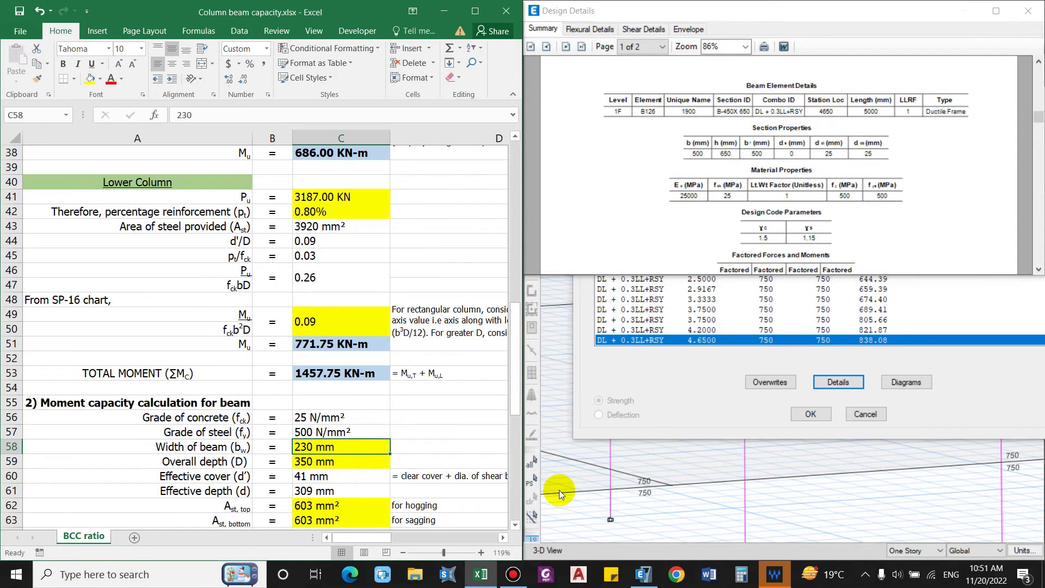
type("500")
key("Return")
type("650")
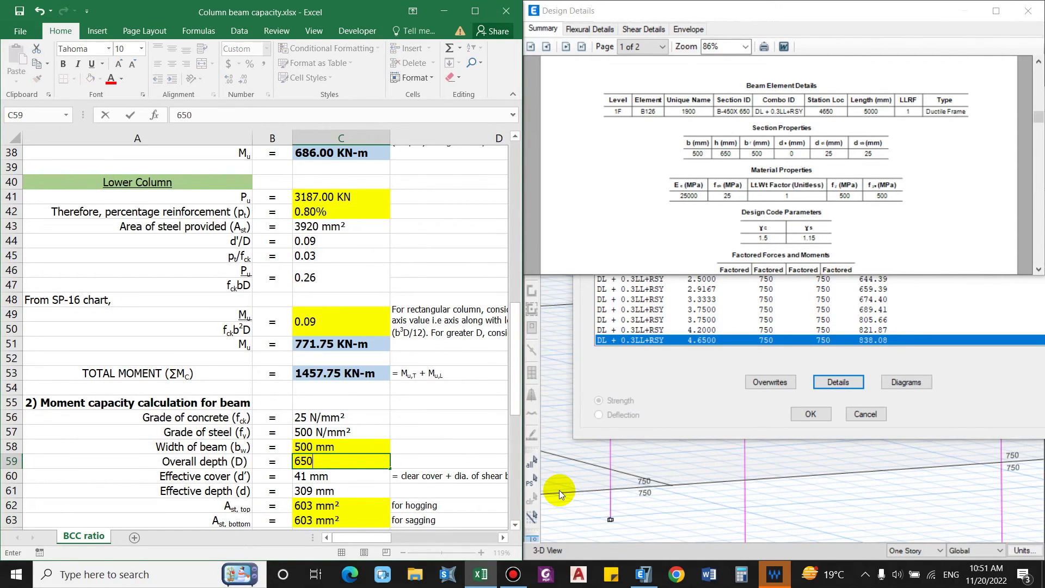
key("Return")
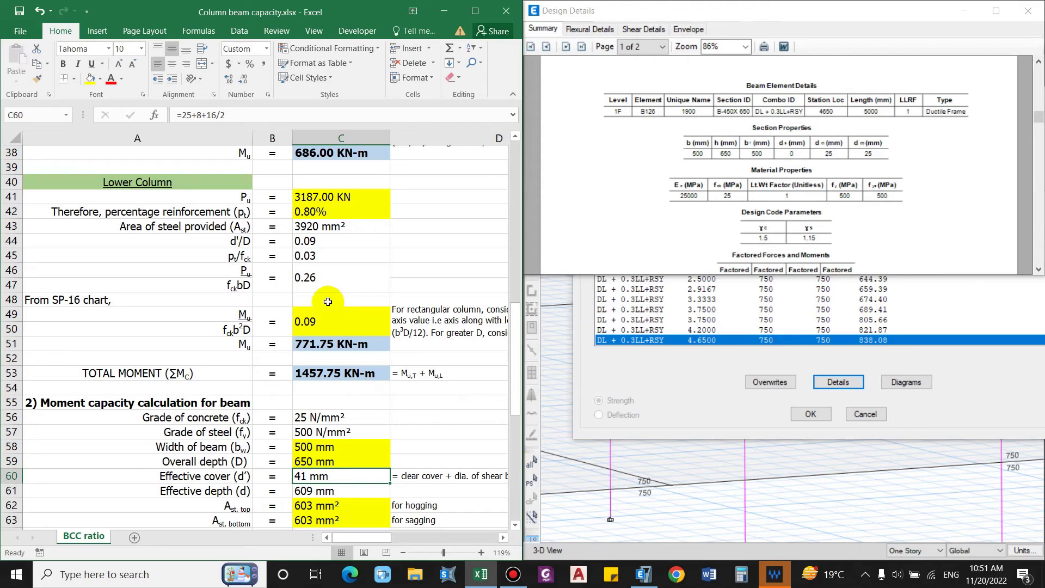
Change the beam's effective cover formula to =25+10+20/2
left_click(202, 115)
key("BackSpace")
type("10")
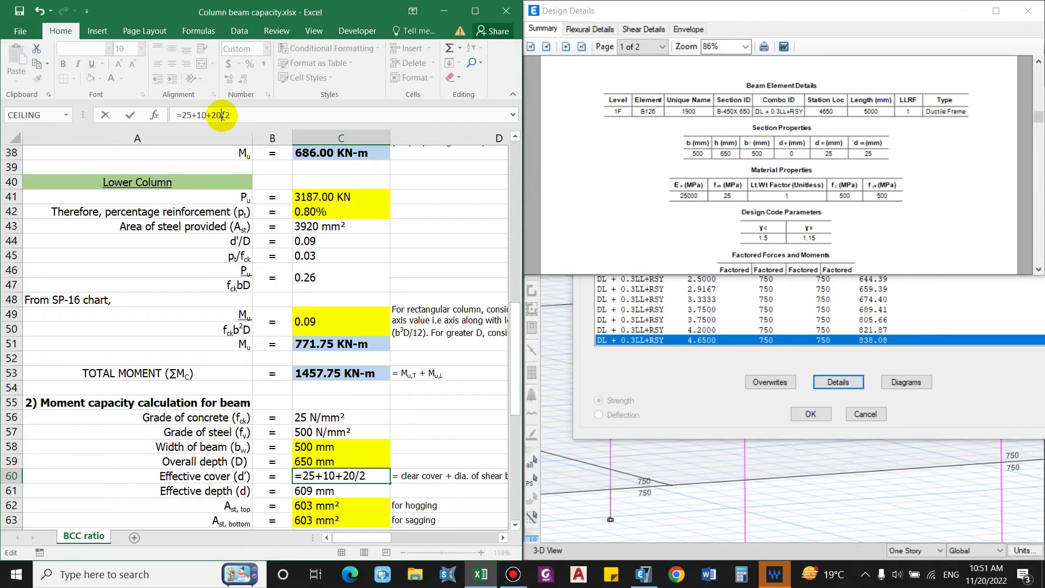
key("Return")
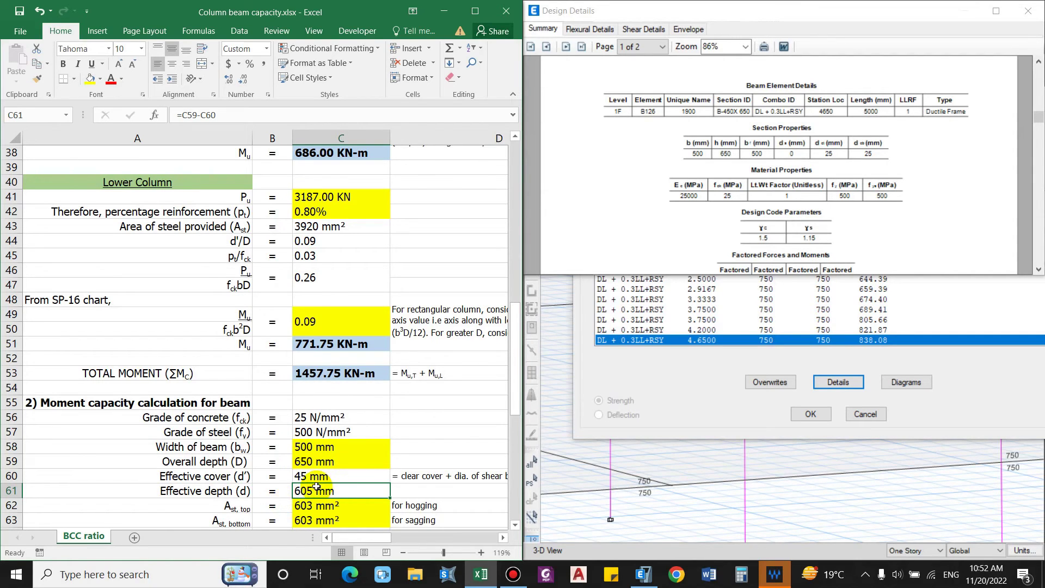
Close the beam's design windows in ETABS and examine the hogging and sagging joint sketch in the maximized Excel sheet
left_click(1027, 11)
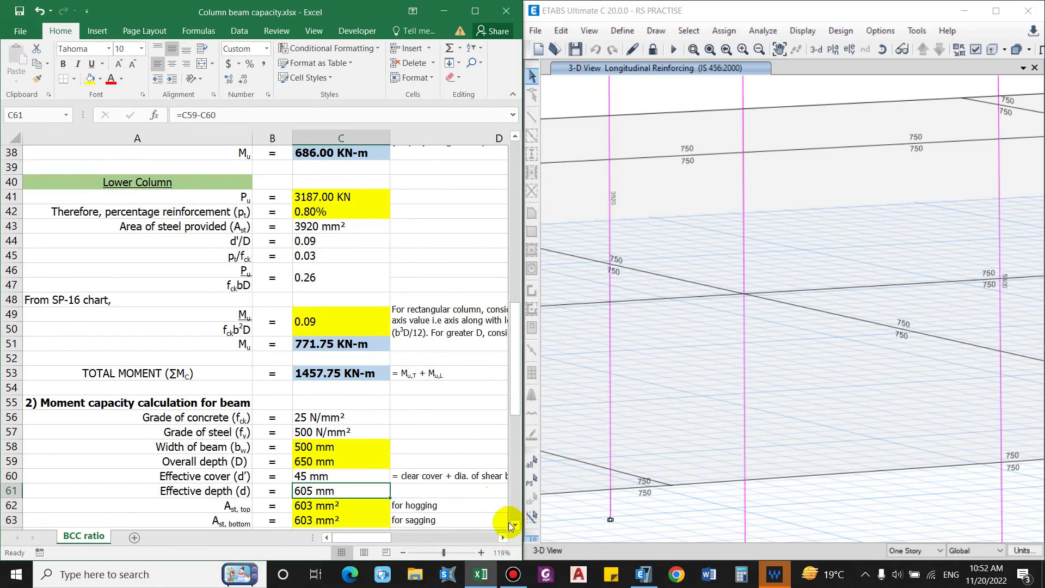
scroll(510, 526, "down", 4)
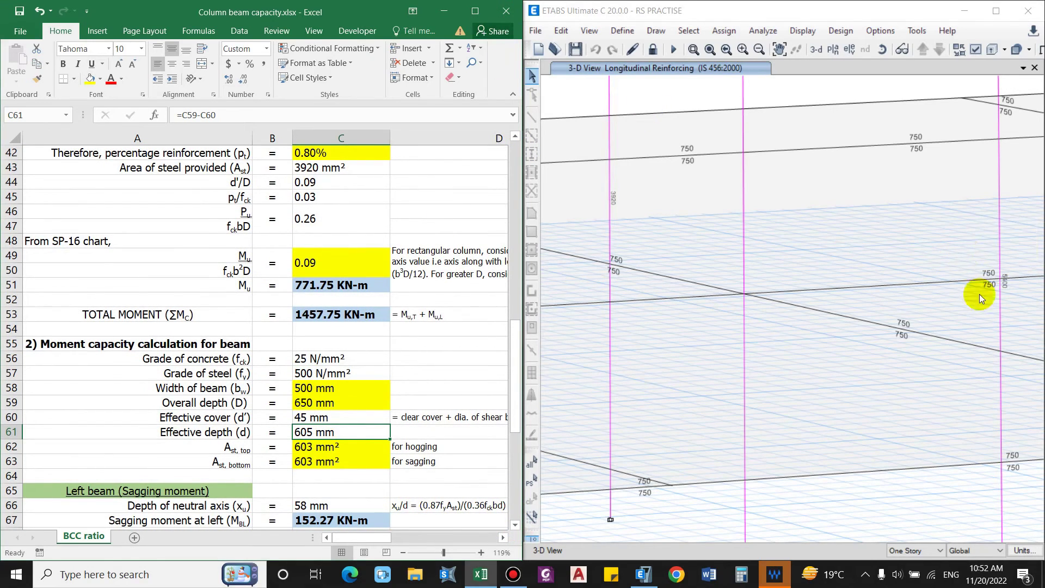
scroll(933, 271, "down", 2)
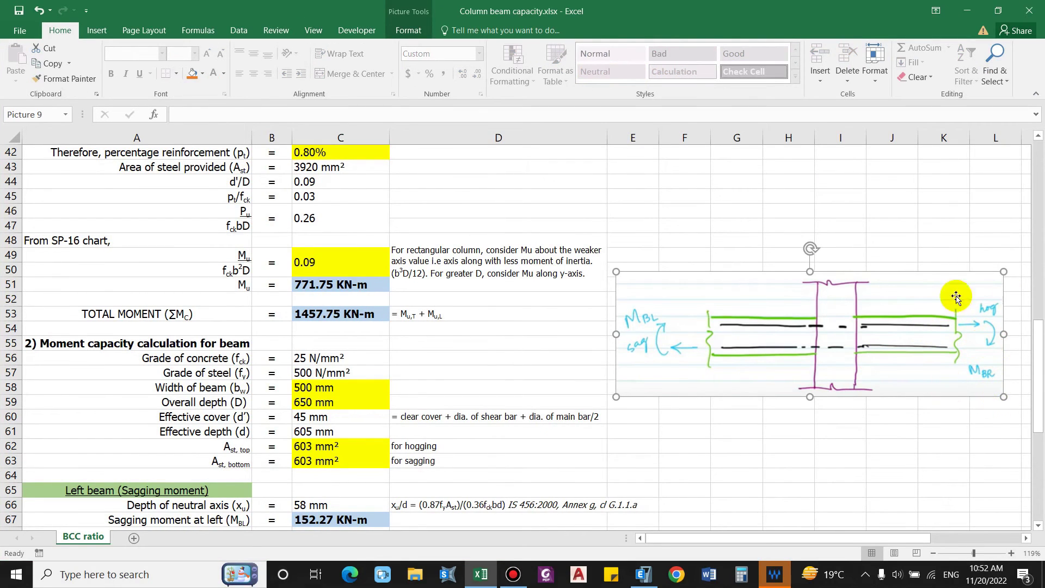
left_click(728, 449)
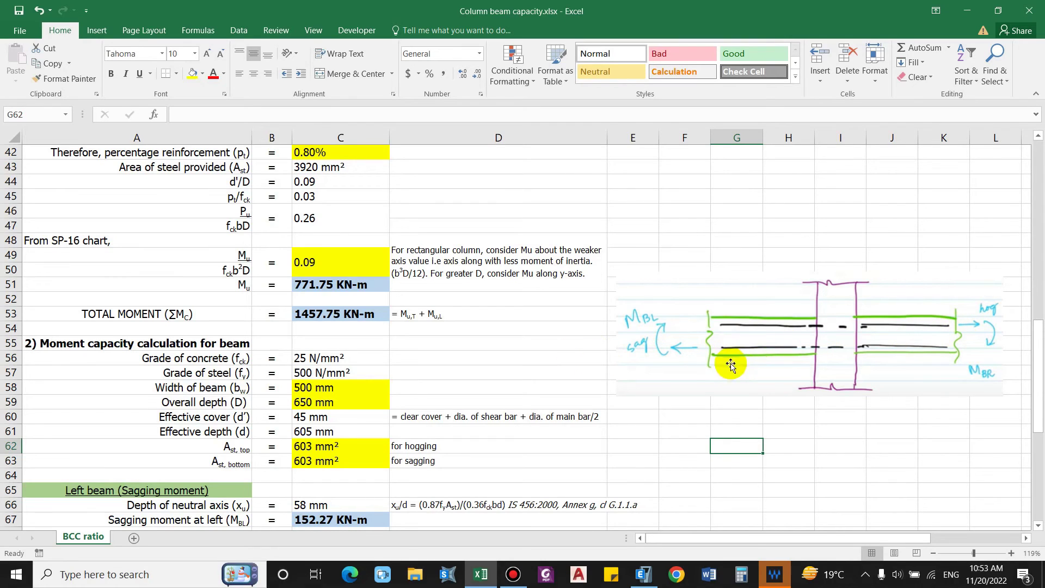
Set the beam's top steel area Ast,top for hogging to 750 mm²
left_click(299, 450)
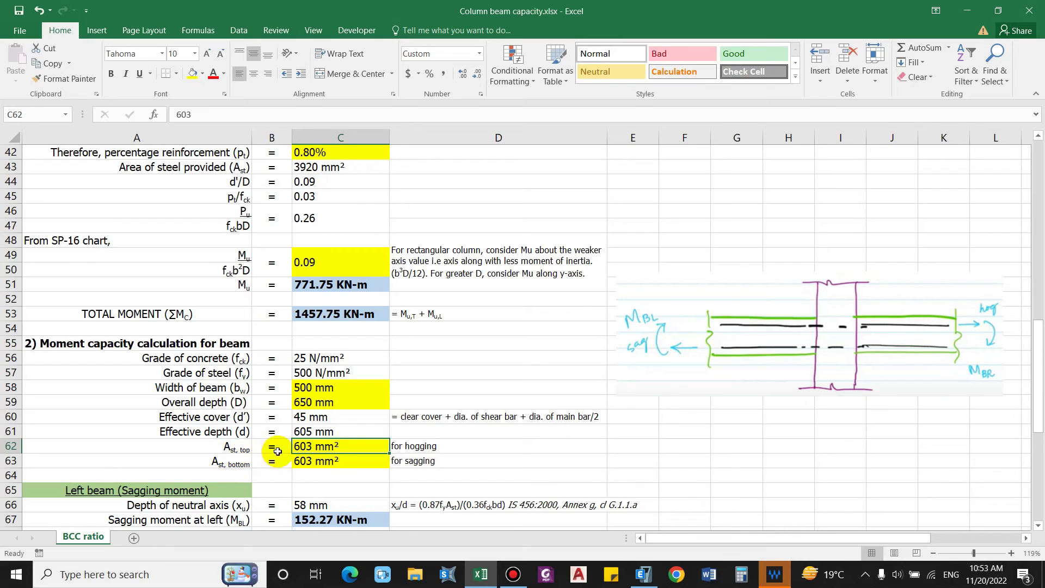
type("750")
key("Return")
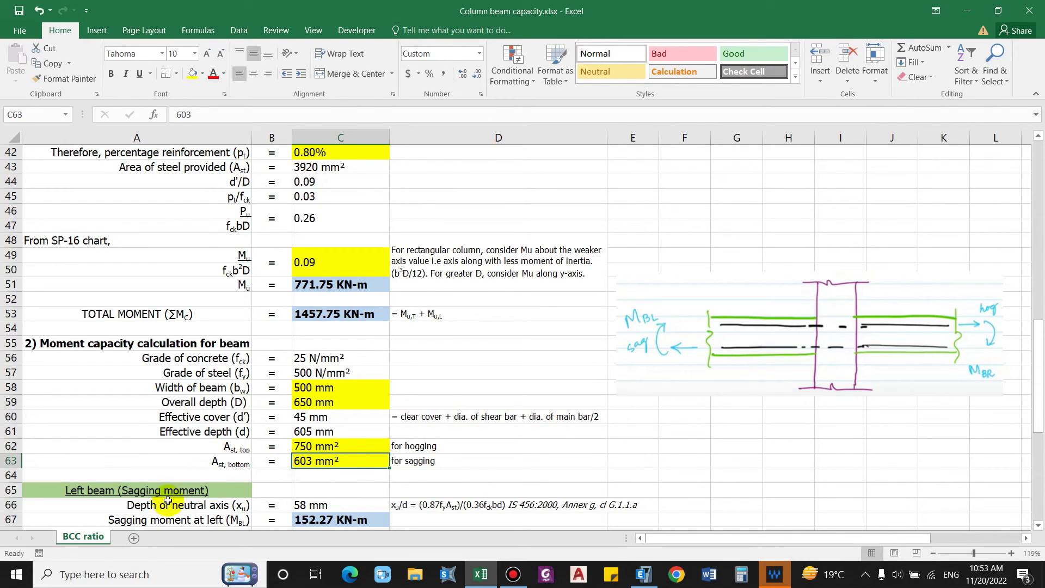
Set the beam's bottom steel area Ast,bottom for sagging to 750 mm²
type("750")
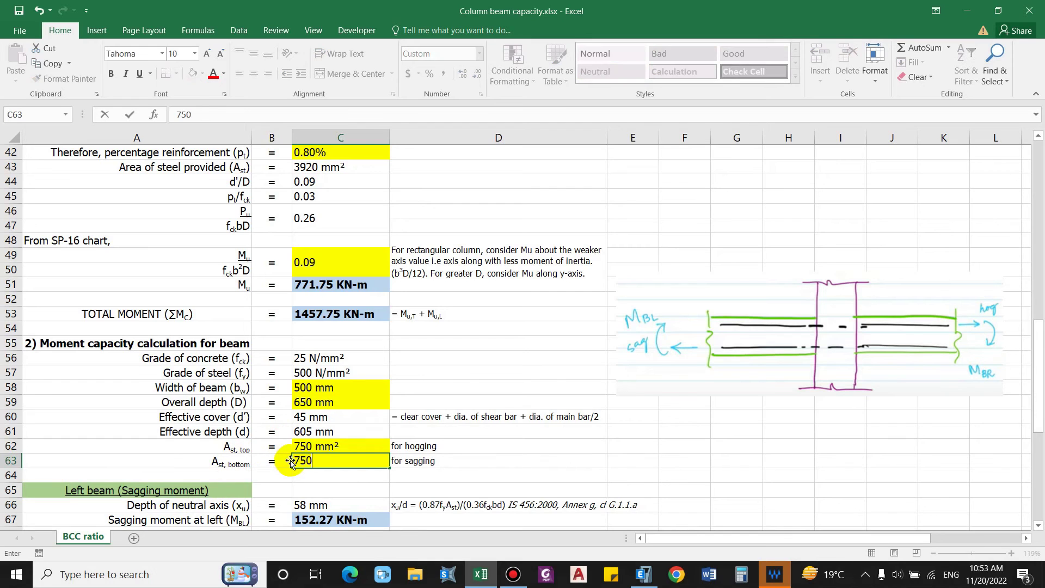
key("Return")
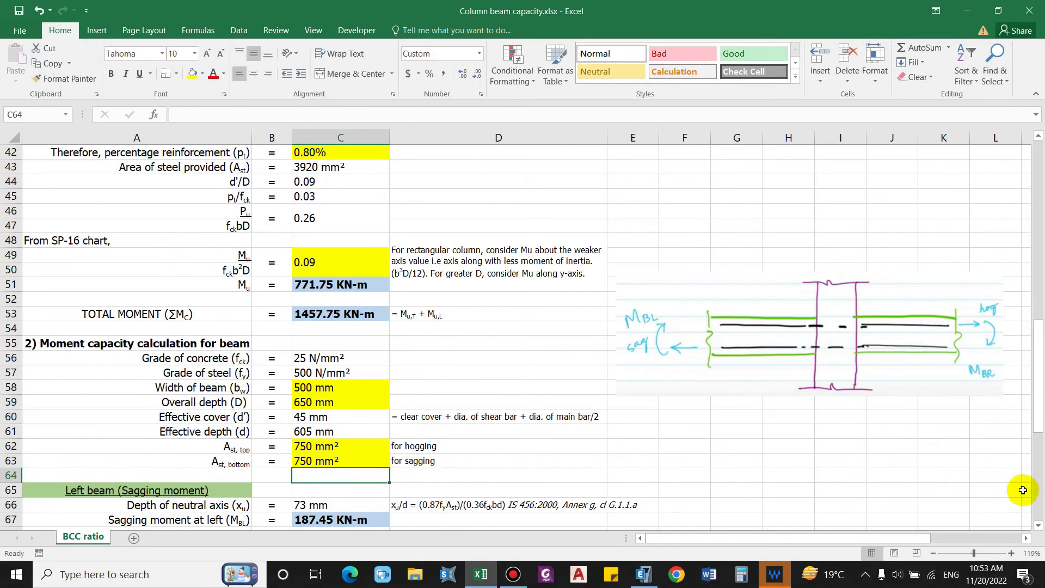
Examine the left beam's neutral axis depth and the formula behind its sagging moment MBL
scroll(1023, 490, "down", 2)
left_click(205, 403)
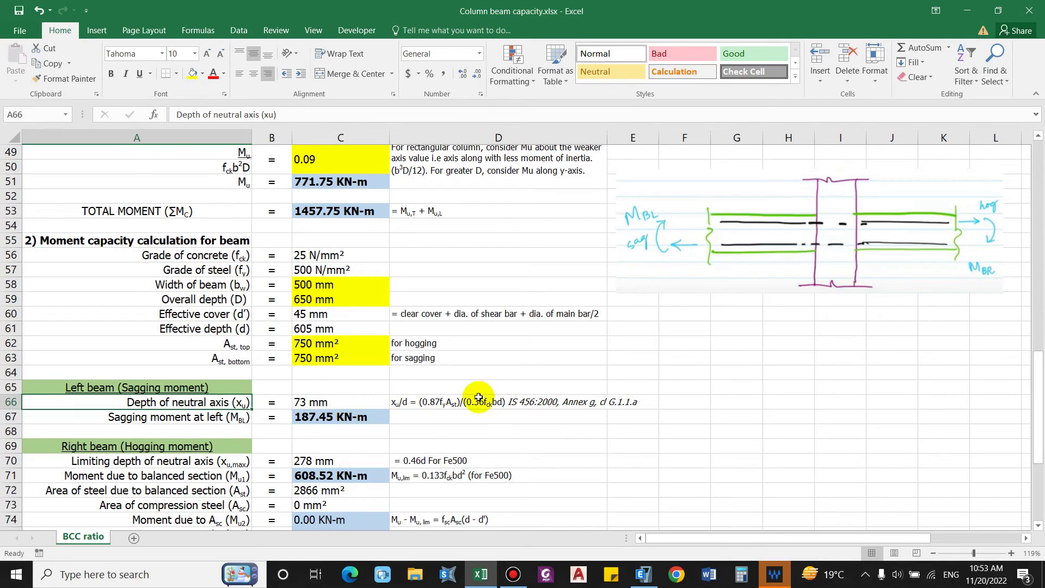
key("Right")
key("Right")
left_click(174, 419)
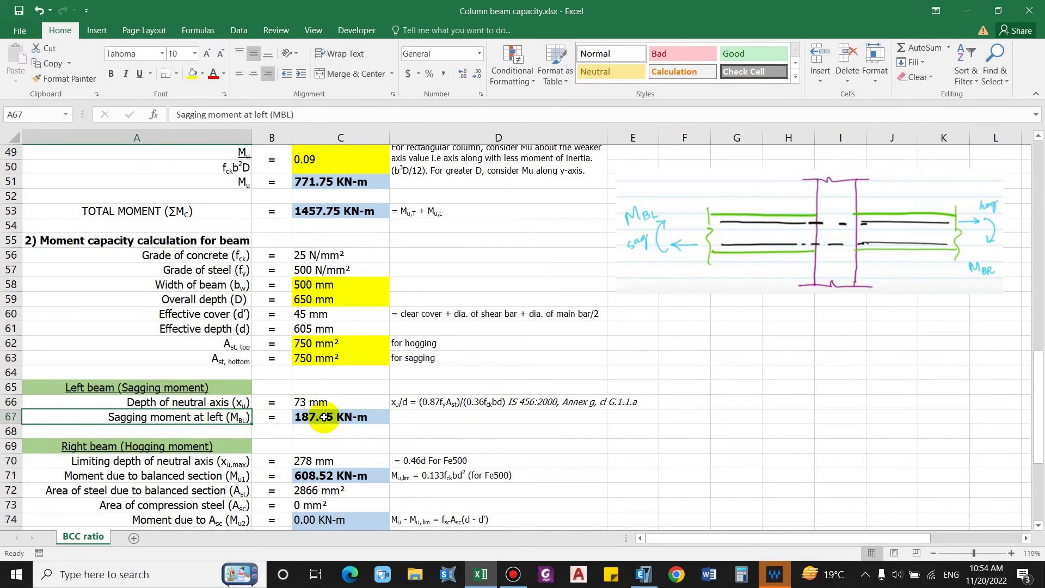
left_click(308, 418)
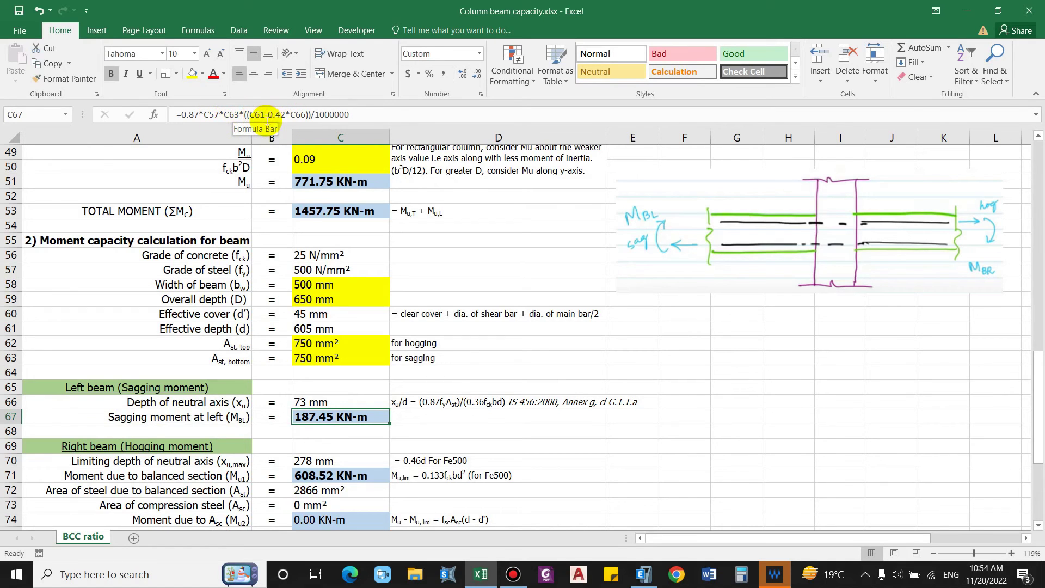
left_click(249, 115)
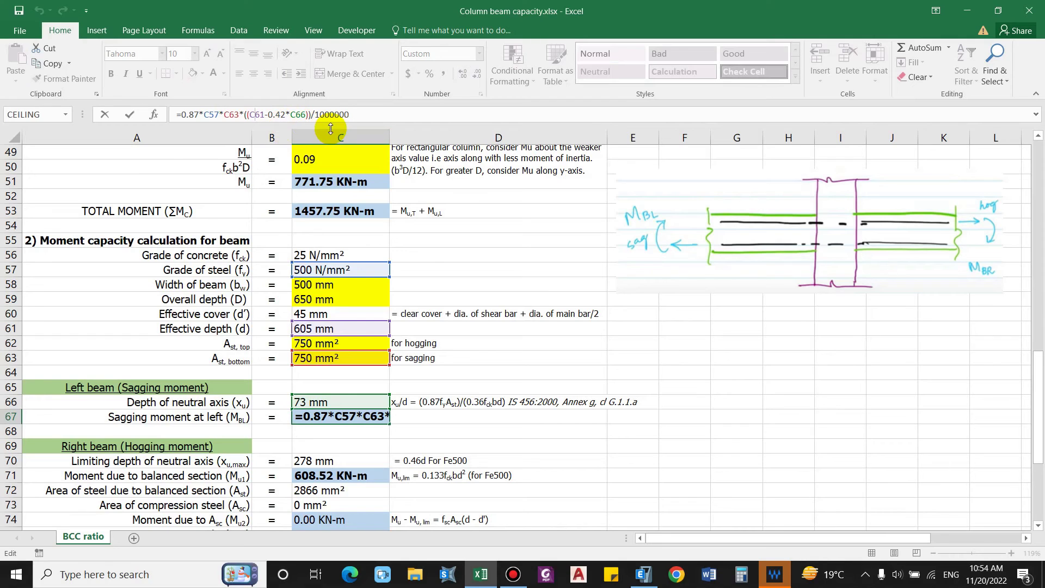
key("Escape")
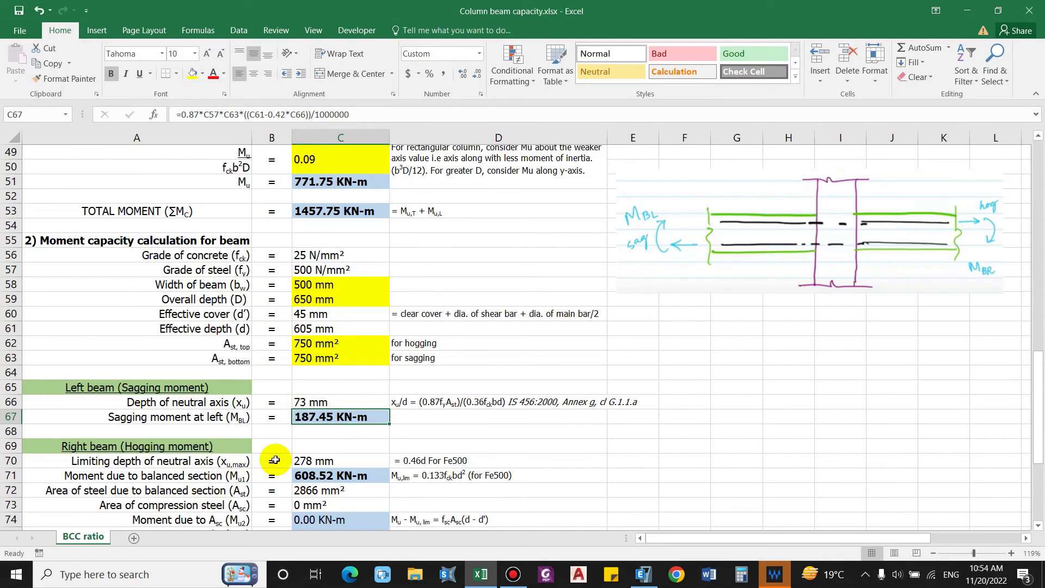
left_click(340, 114)
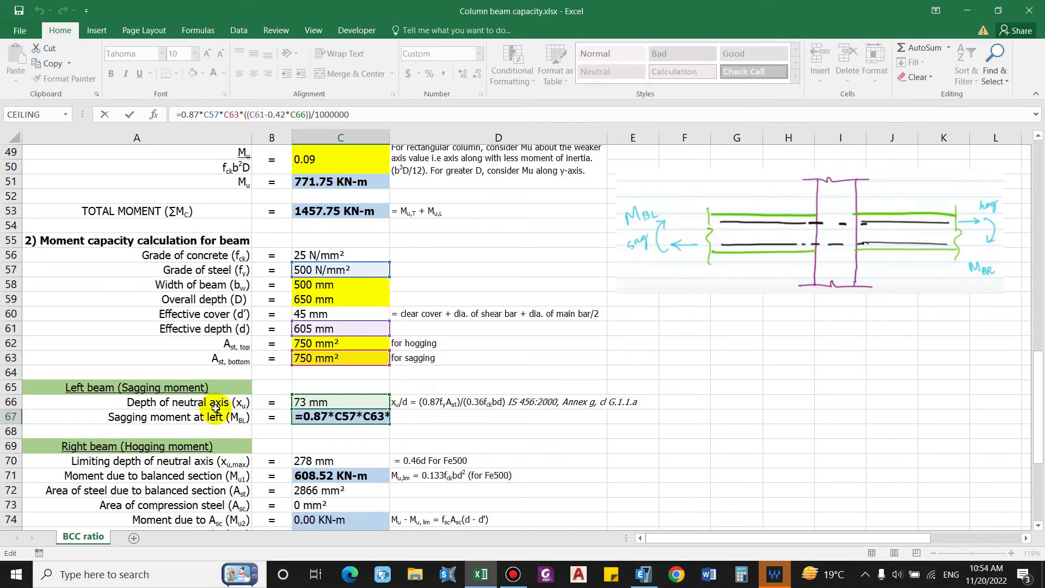
key("Escape")
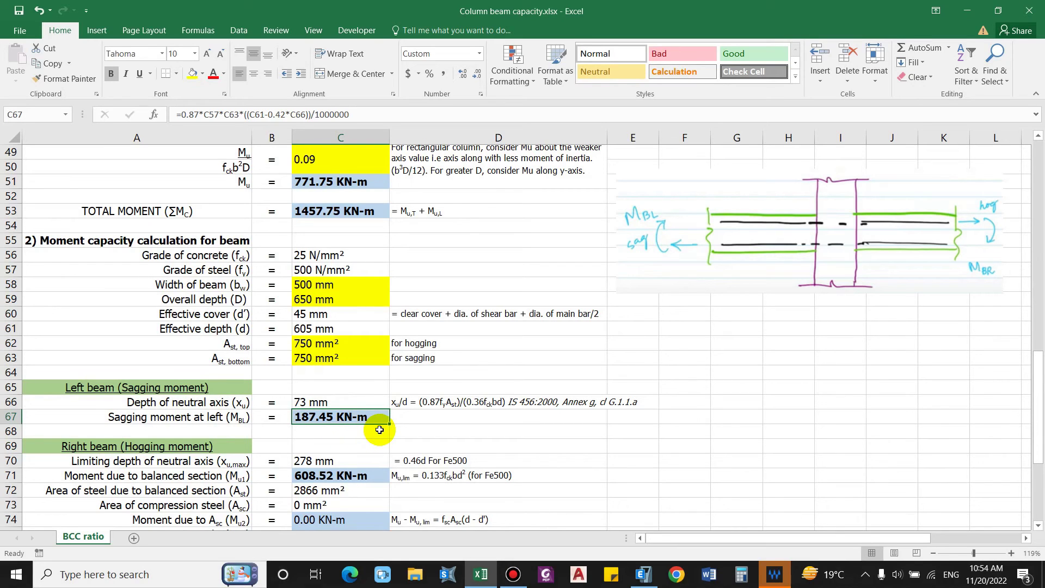
Examine the right beam's limiting neutral axis depth, balanced section moment Mu1 and balanced steel area
left_click(147, 448)
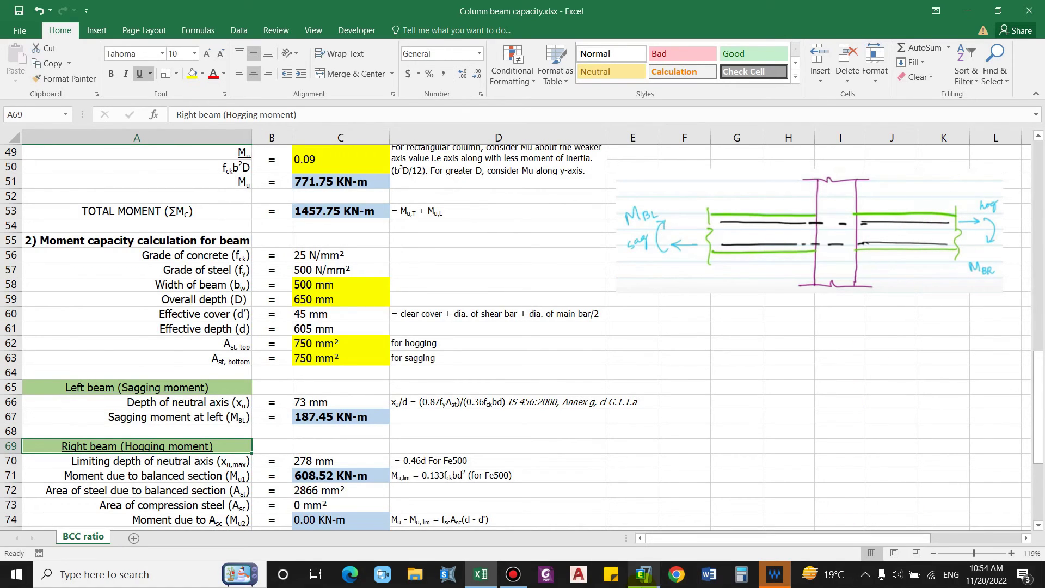
mouse_move(644, 574)
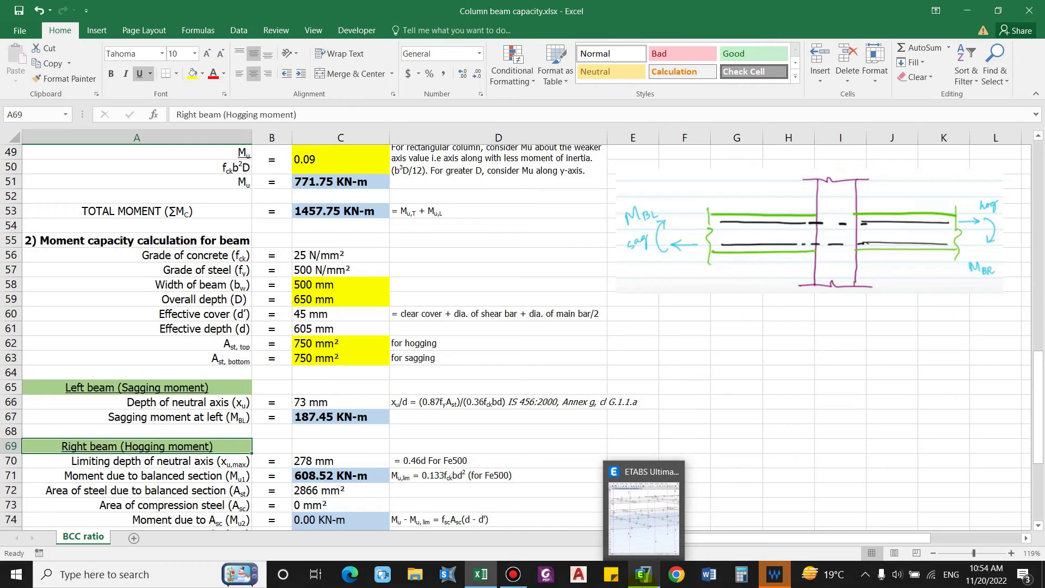
left_click(759, 374)
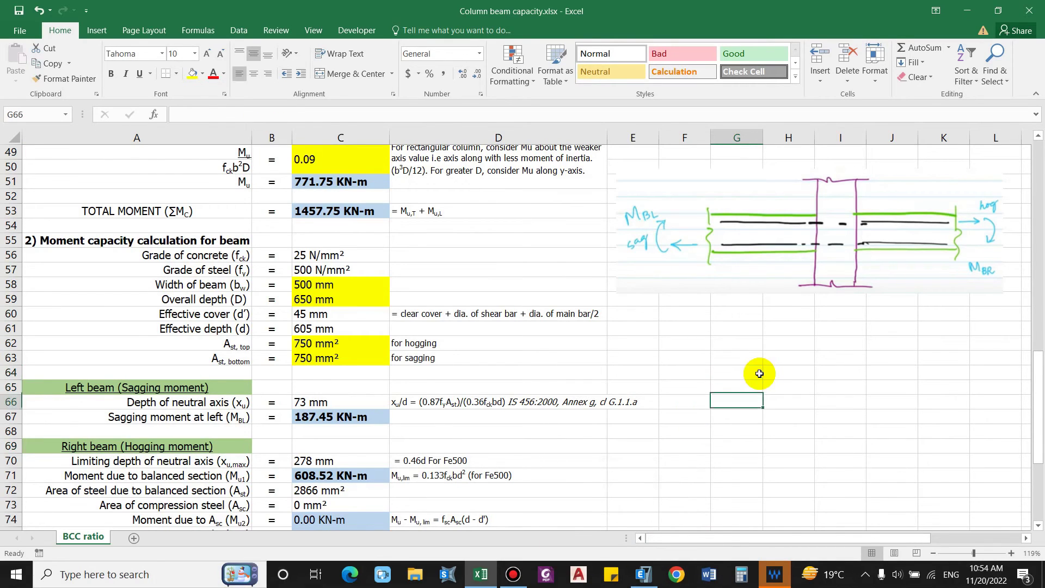
scroll(381, 414, "down", 2)
left_click(179, 374)
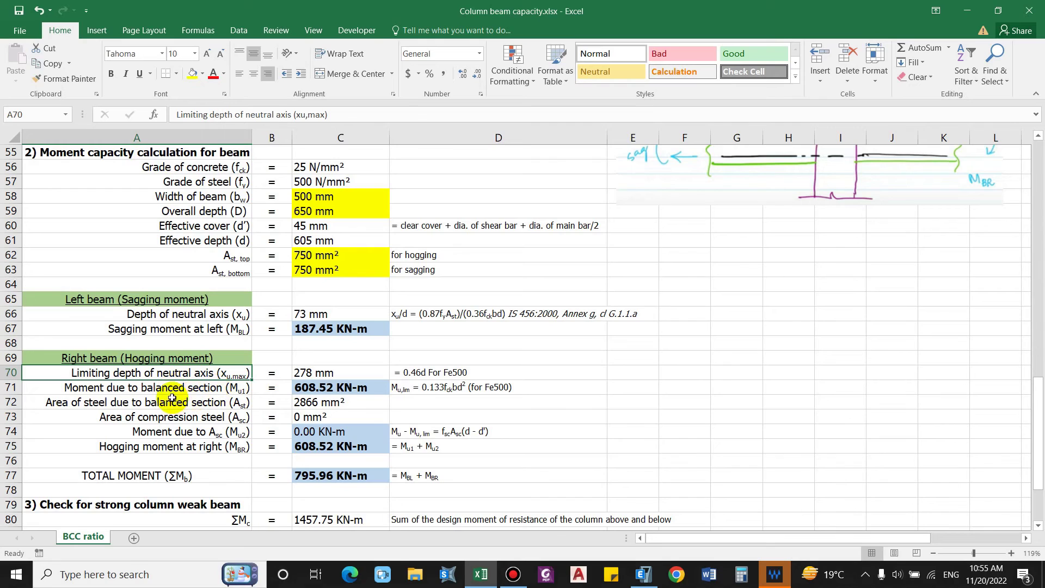
left_click(226, 391)
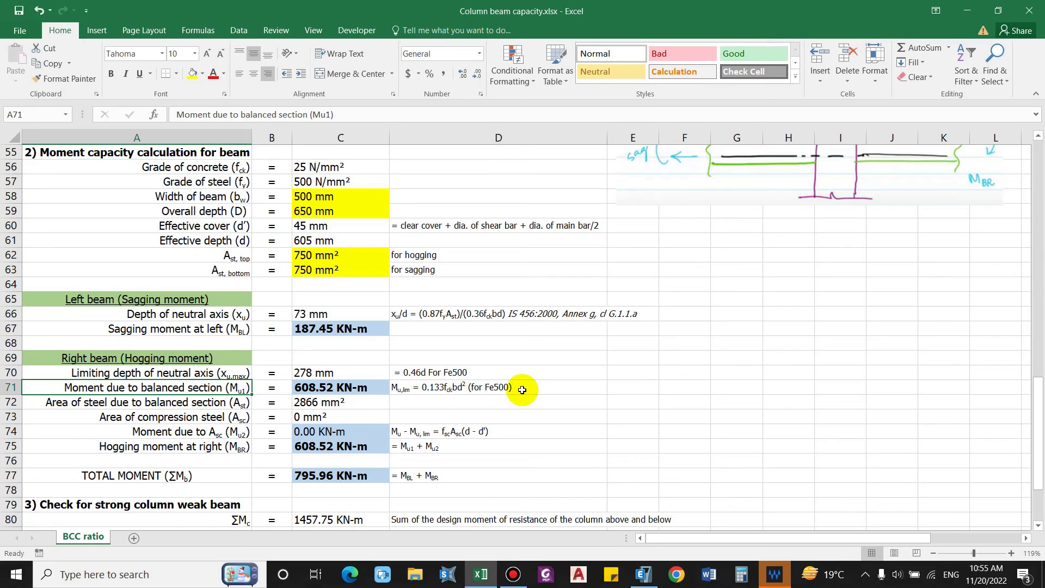
key("Right")
key("Right")
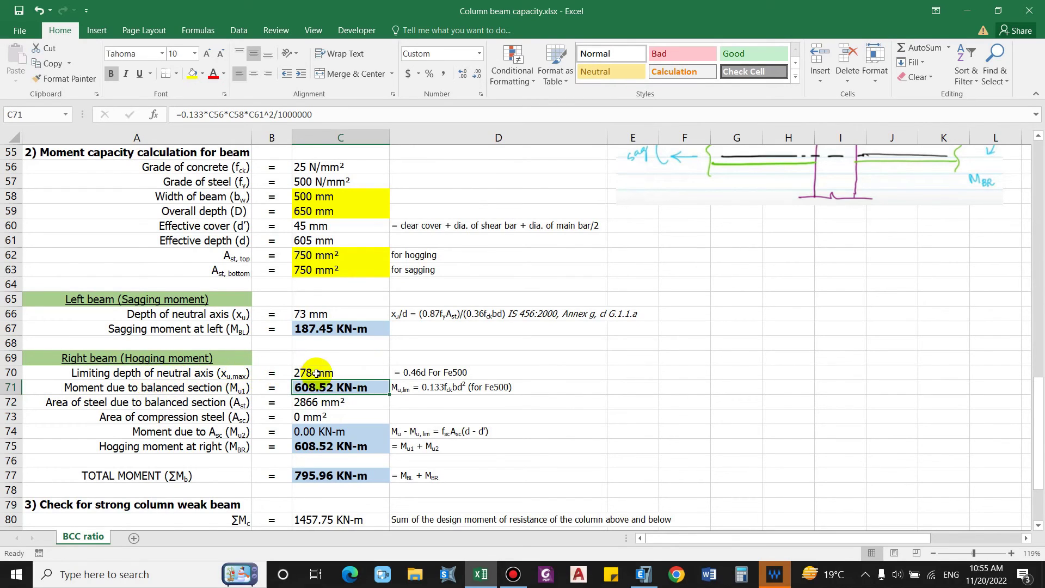
key("Up")
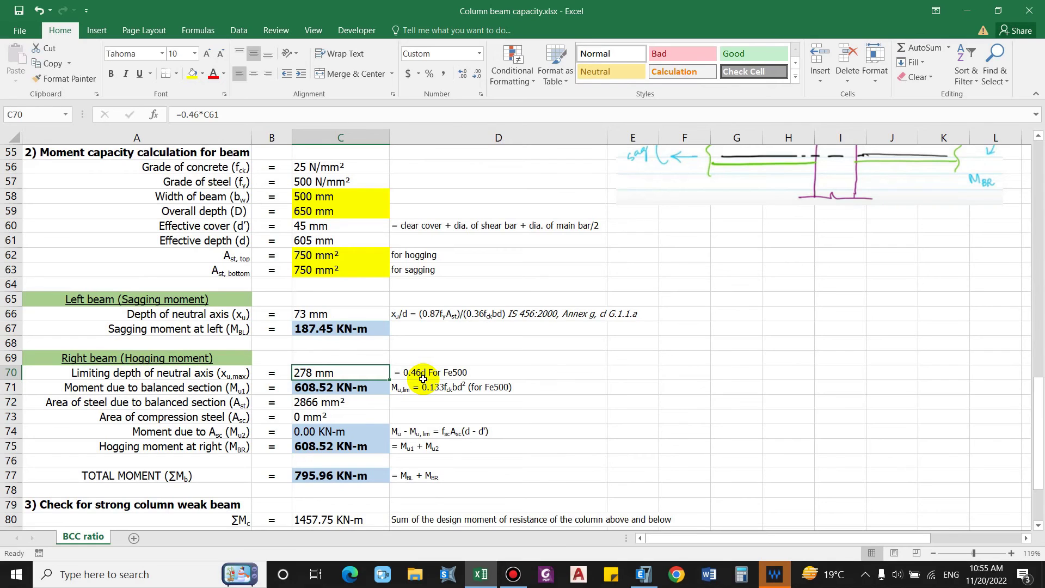
left_click(141, 389)
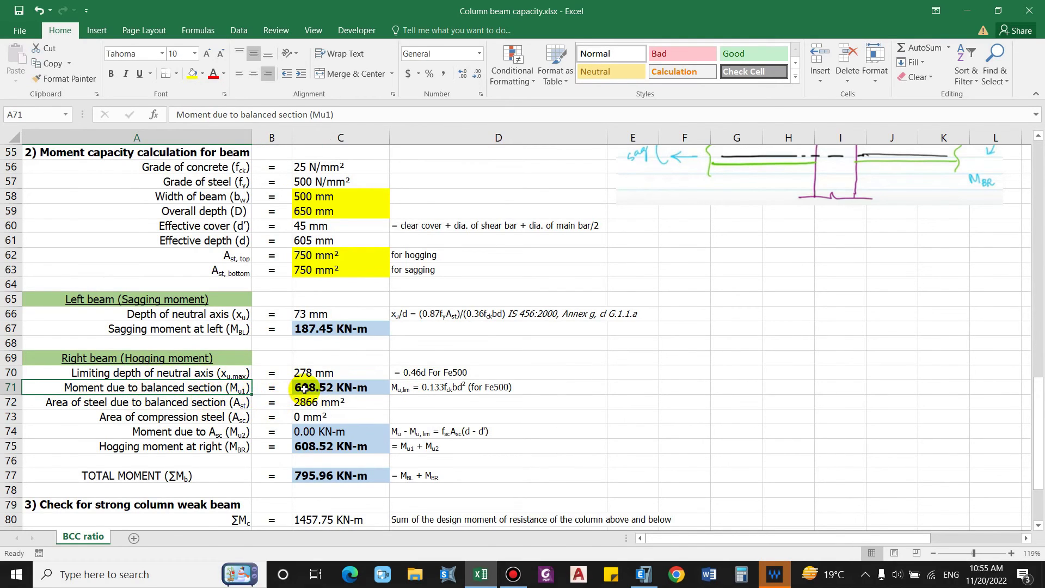
left_click(128, 406)
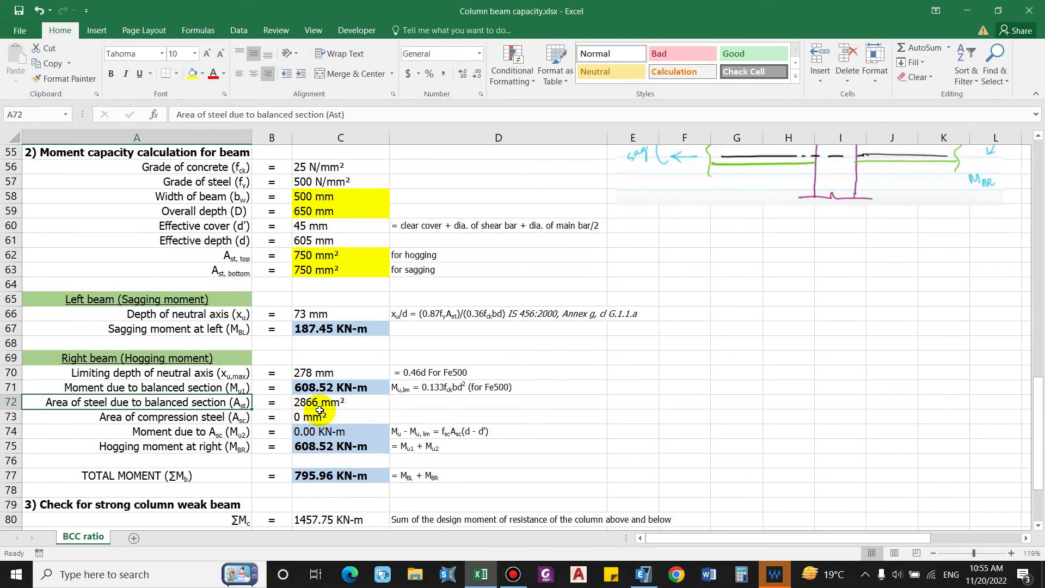
left_click(343, 402)
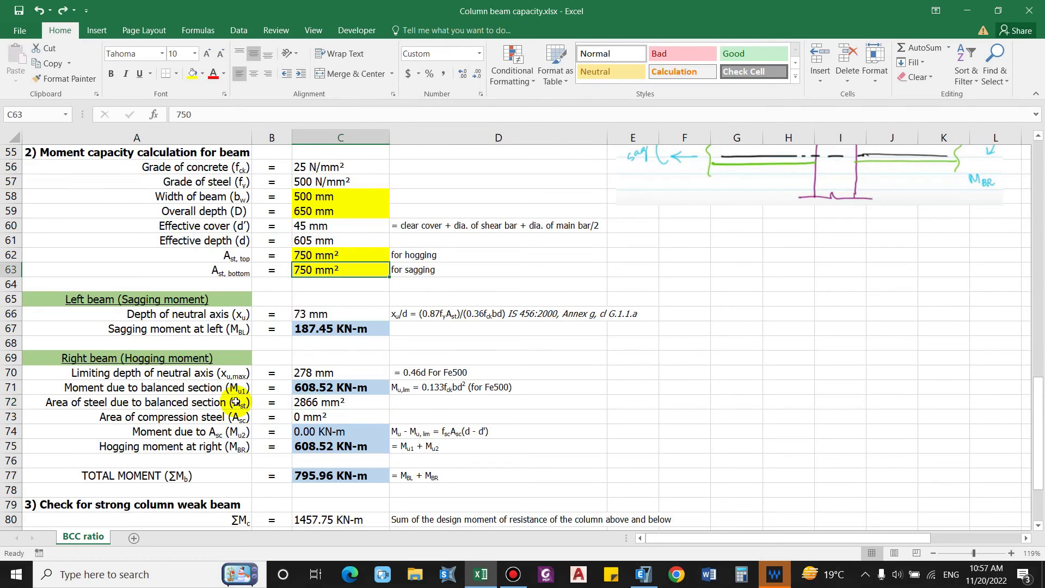
left_click(236, 401)
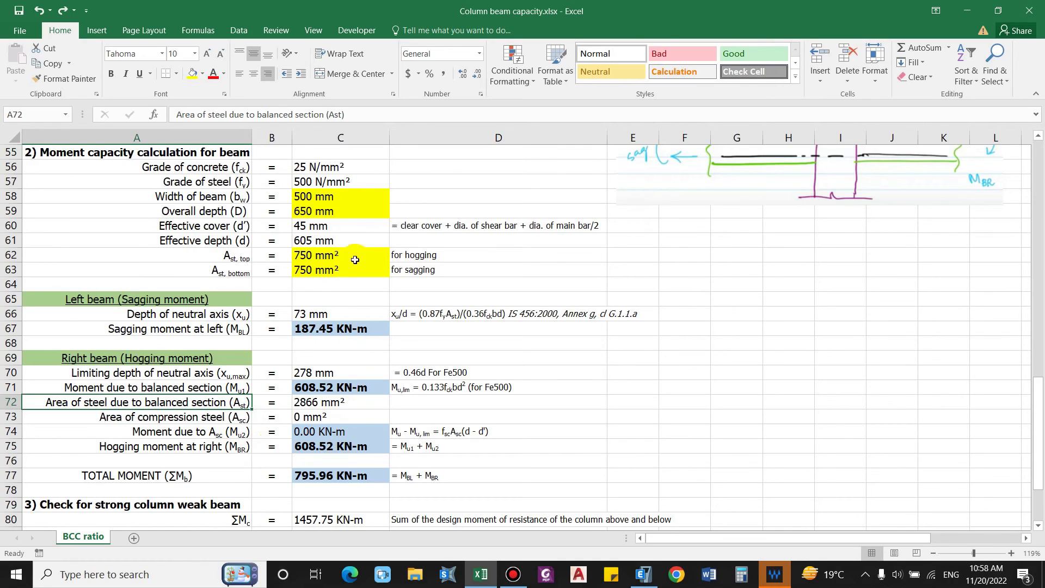
Set the beam's width to 230 mm and its overall depth to 300 mm
left_click(342, 202)
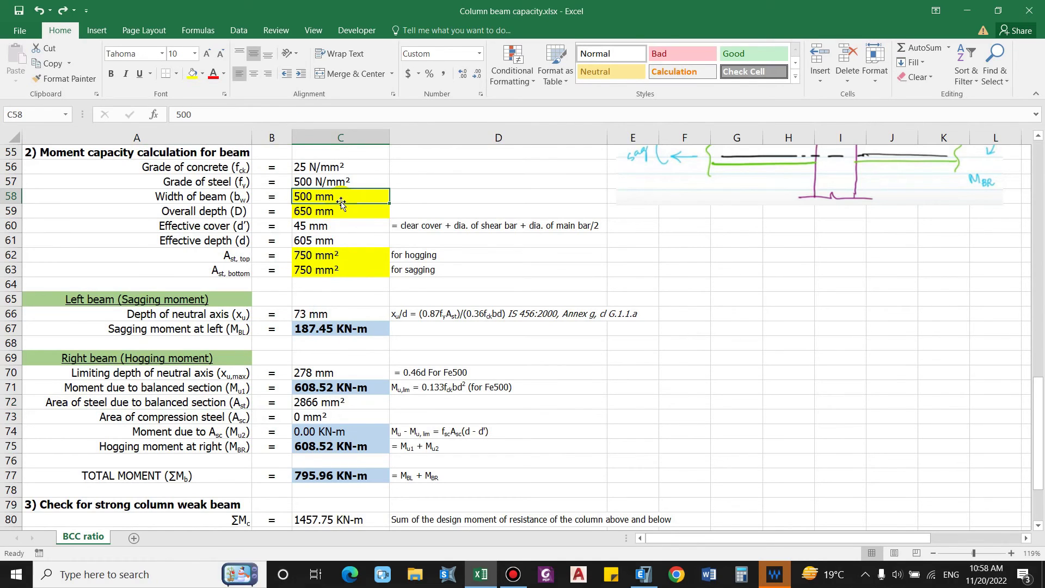
key("ctrl+y")
key("ctrl+y")
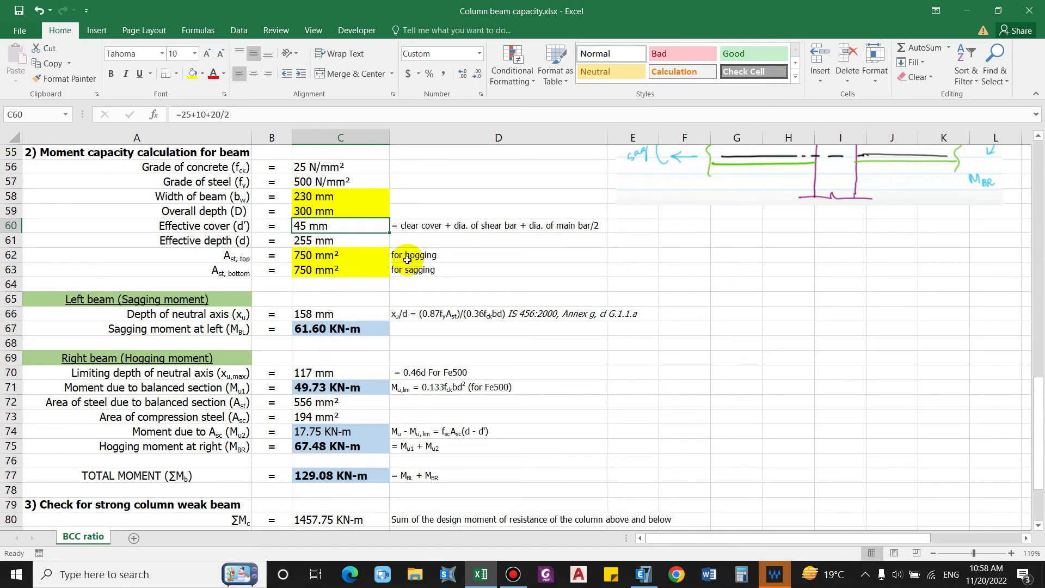
Examine the formulas for the right beam's compression steel area Asc and the resulting moment Mu2
left_click(321, 419)
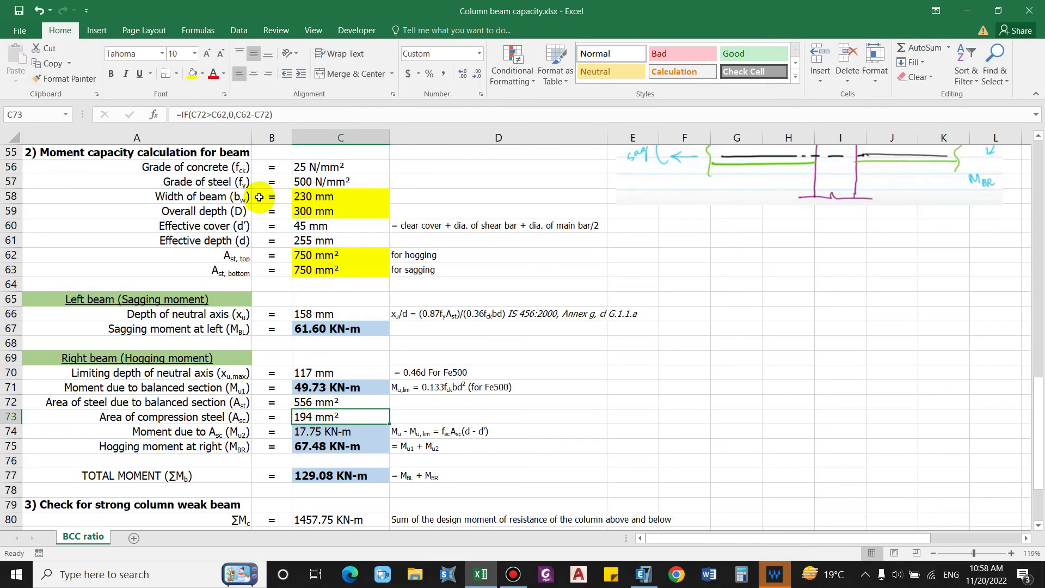
left_click(260, 113)
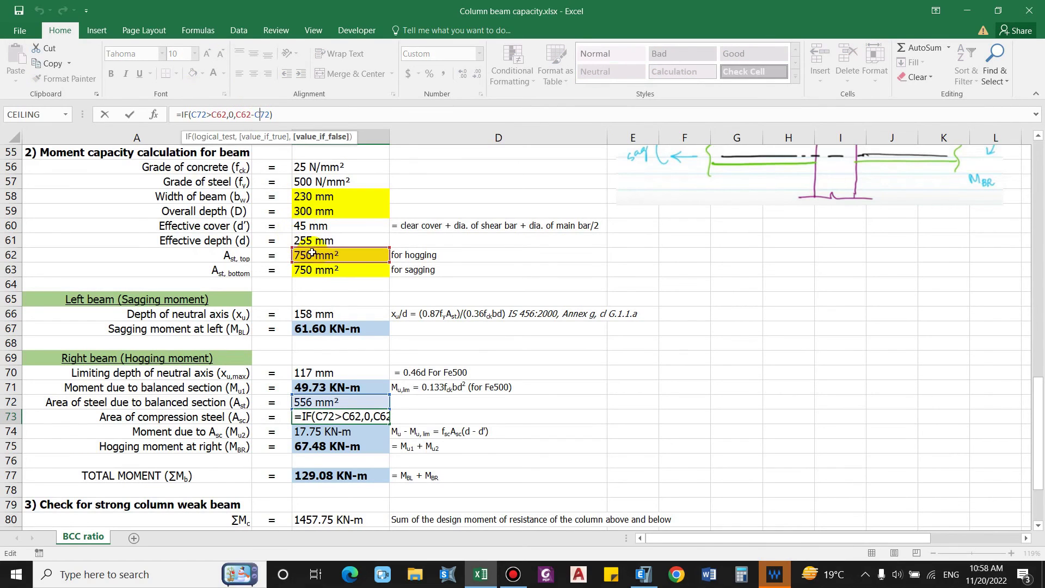
key("Escape")
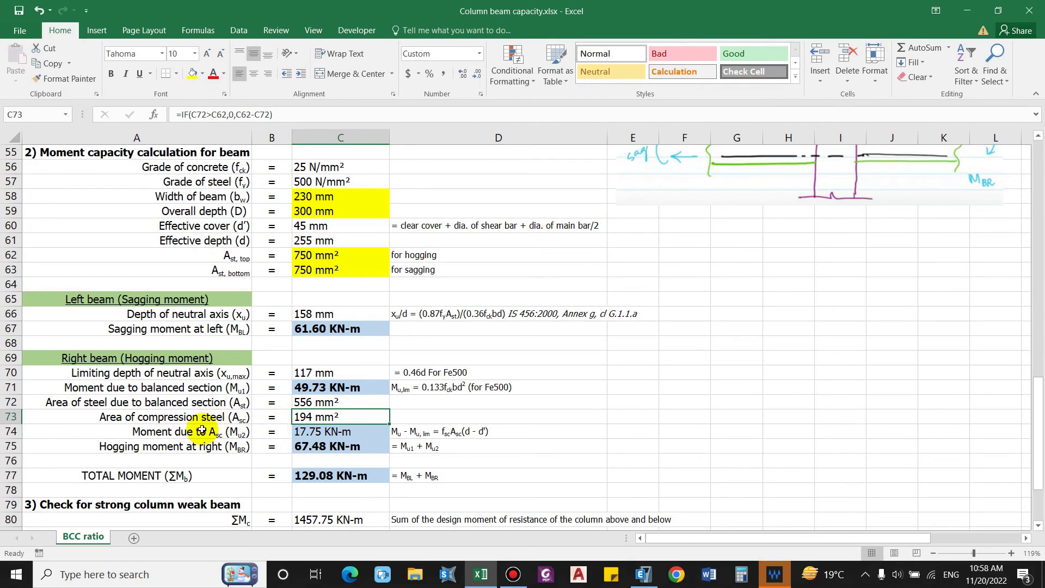
left_click(341, 433)
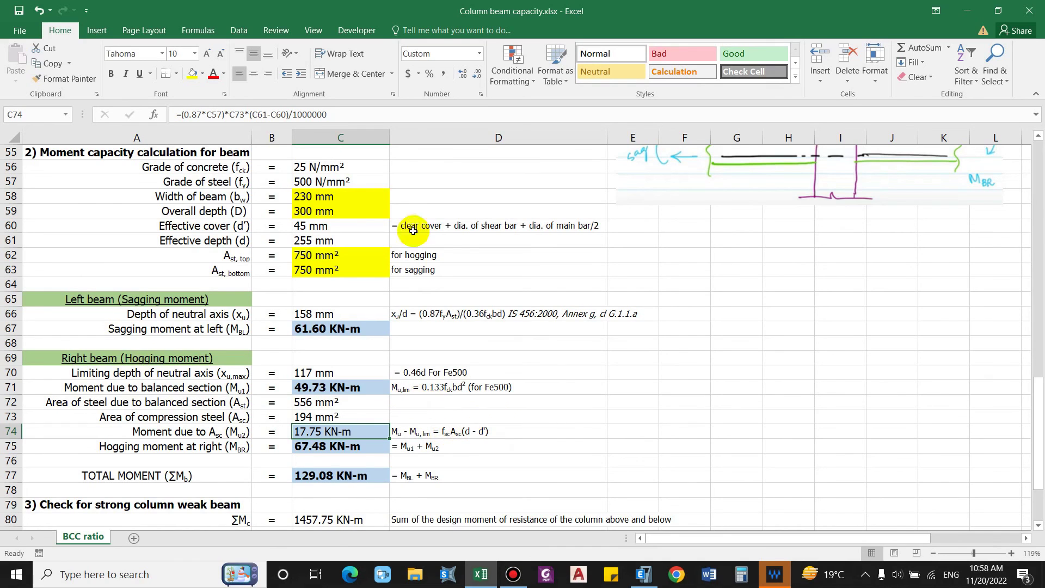
left_click(335, 114)
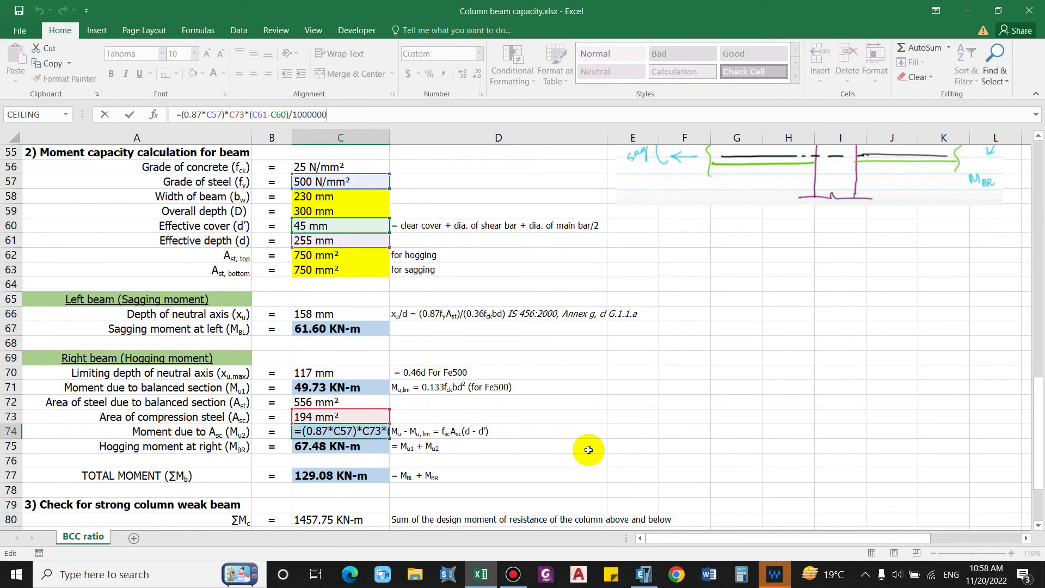
key("Escape")
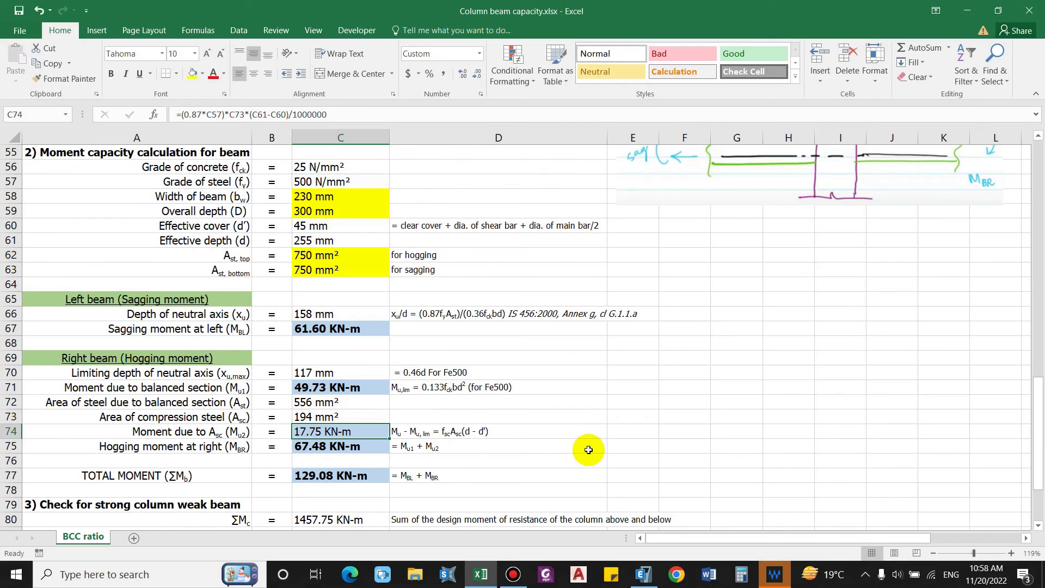
left_click(440, 434)
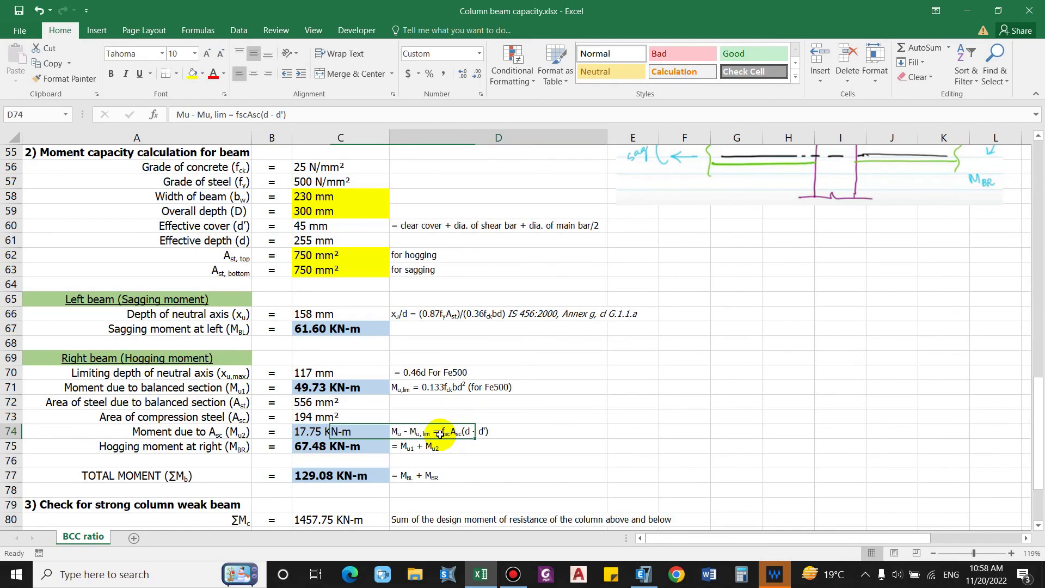
left_click(342, 430)
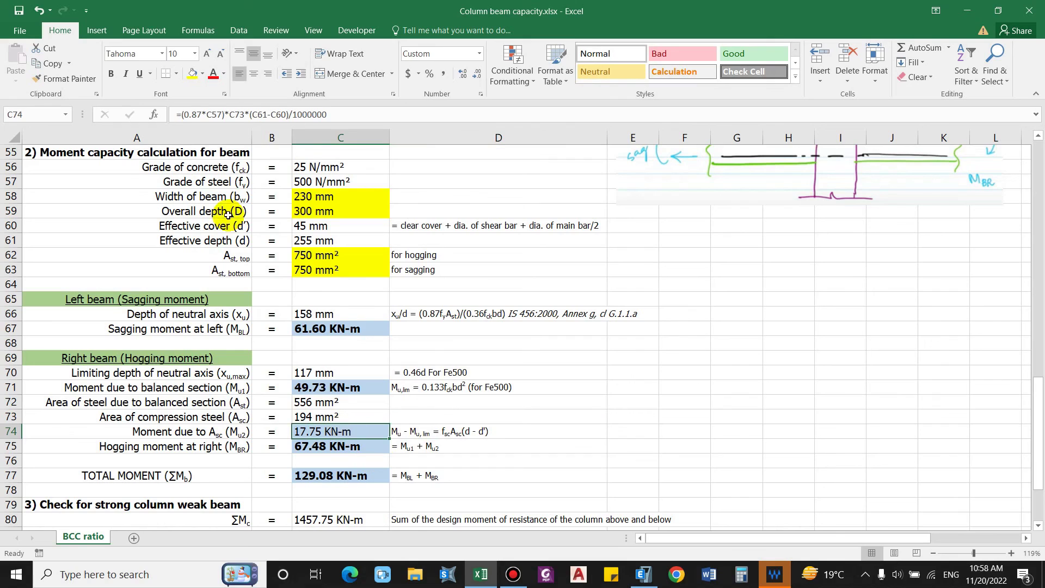
left_click(205, 115)
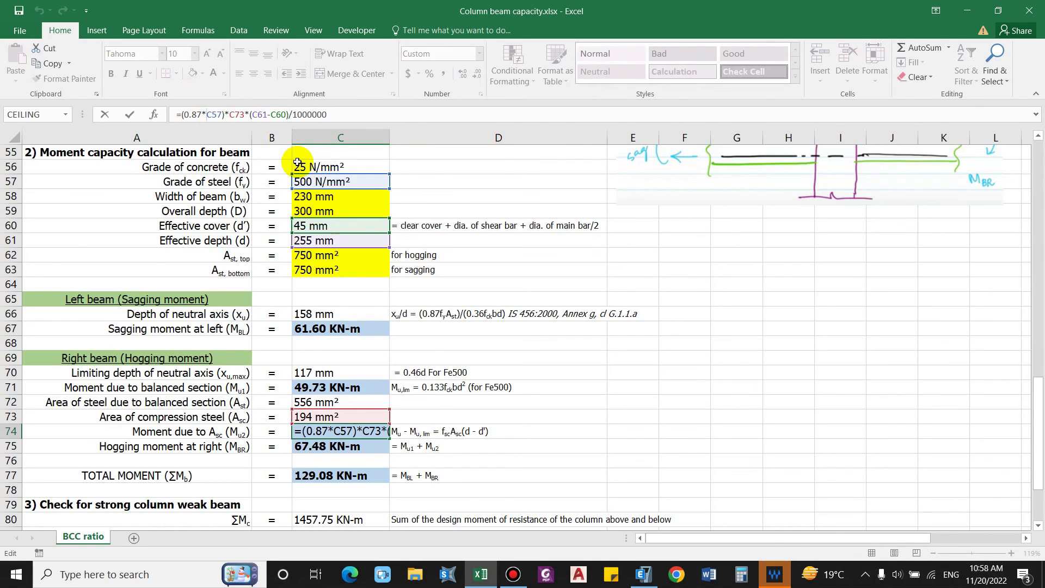
key("Escape")
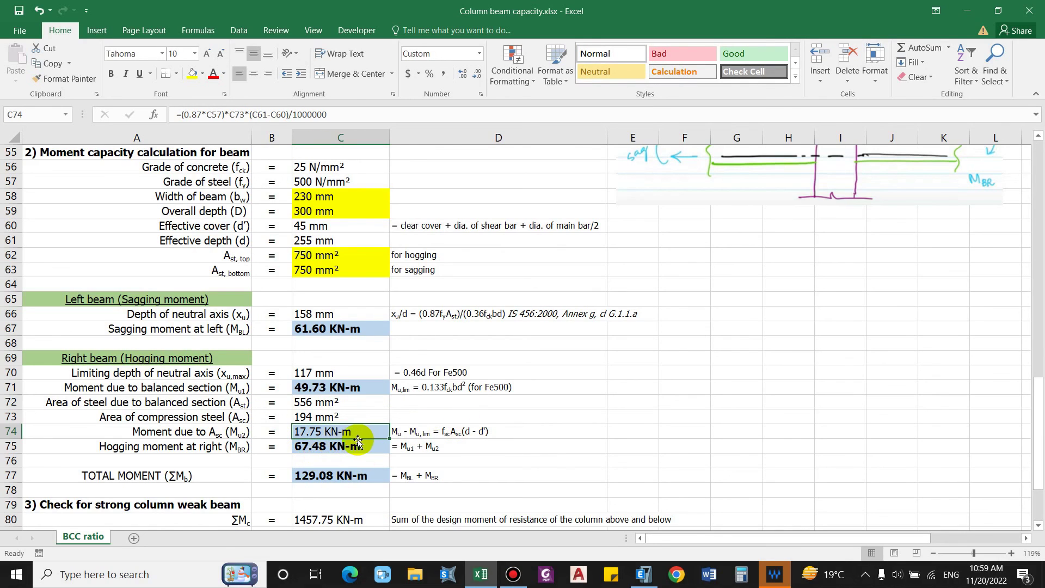
Review the right beam's hogging moment MBR and the total beam moment ΣMb
left_click(176, 451)
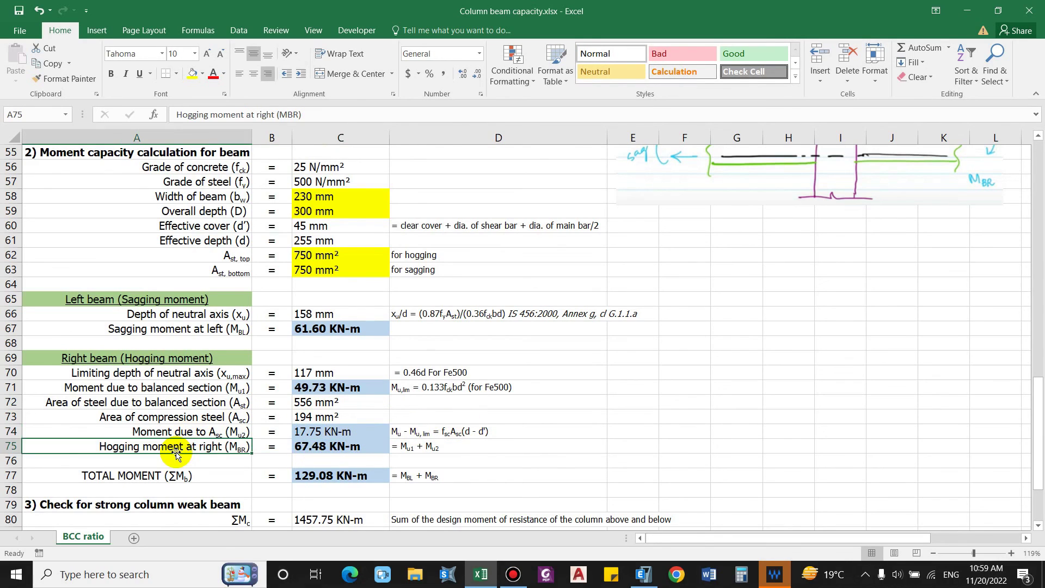
left_click(324, 451)
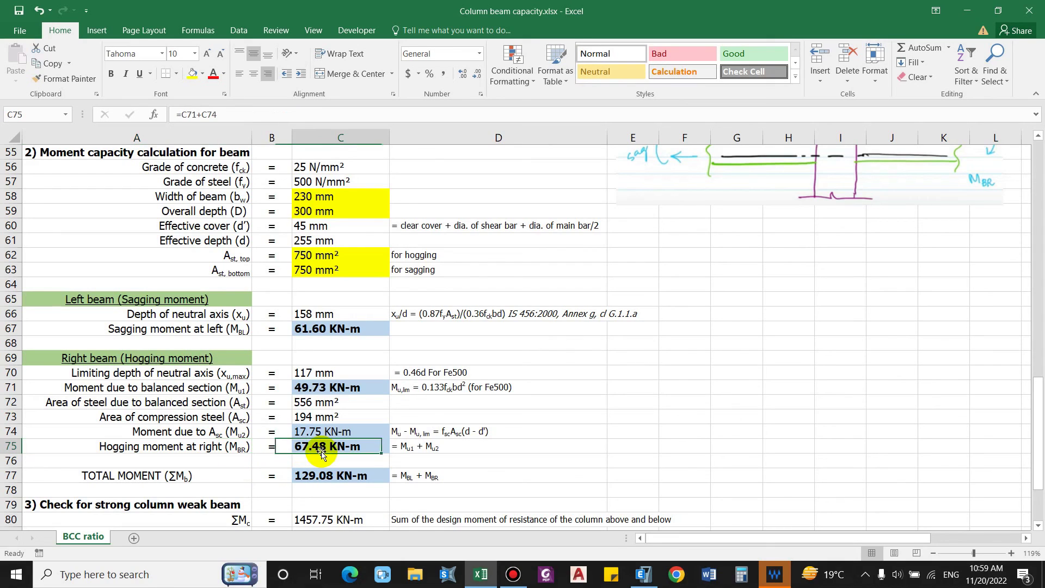
left_click(129, 477)
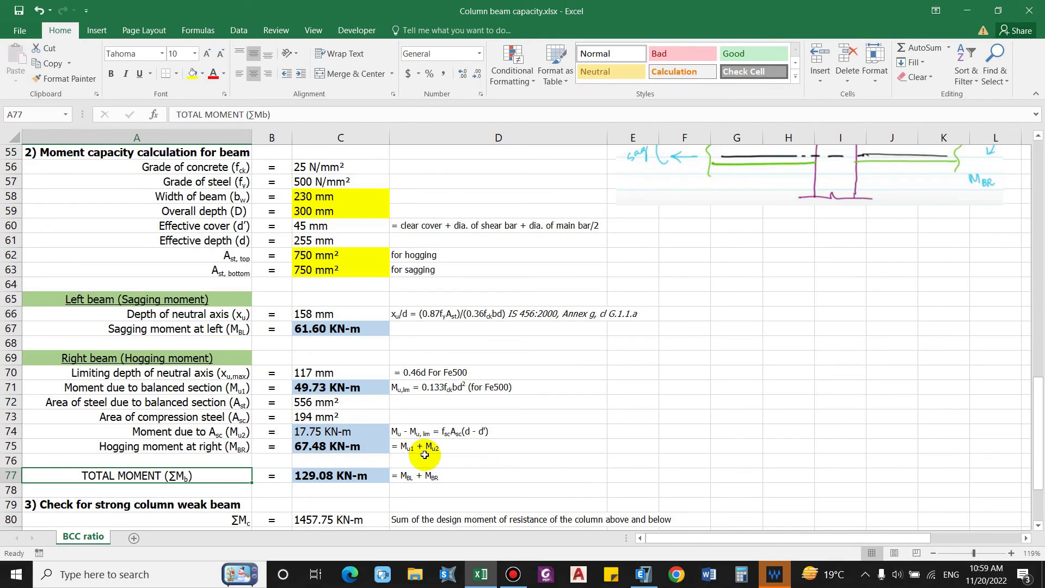
Set the beam's width to 300 mm and its overall depth to 650 mm
type("300")
key("Return")
type("650")
key("Return")
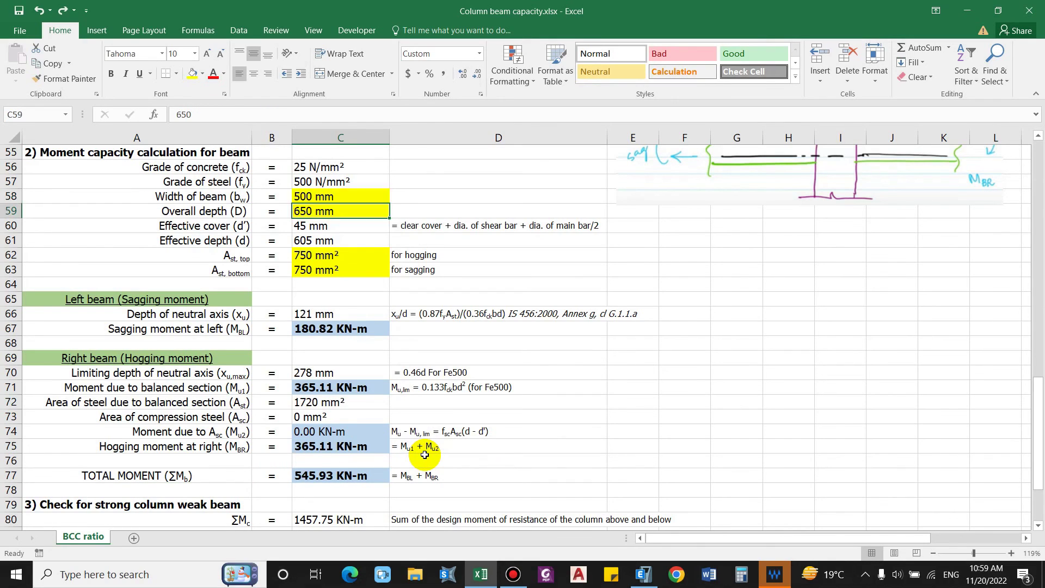
Change the beam's width to 500 mm
key("Up")
key("Up")
type("500")
key("Return")
key("Down")
key("Down")
key("Down")
key("Down")
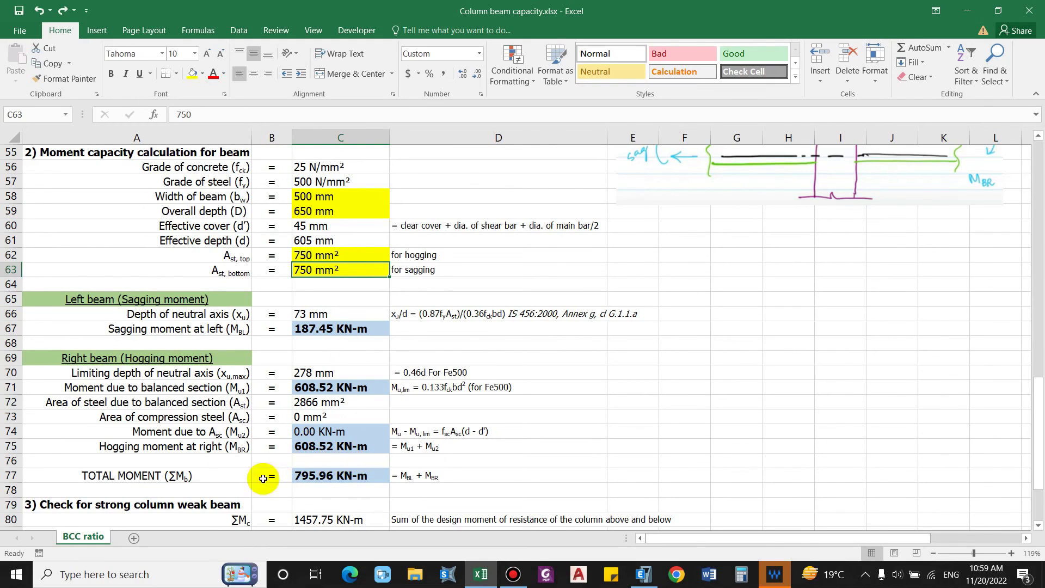
Examine the formula that sums the left sagging and right hogging moments into the total beam moment ΣMb
left_click(328, 476)
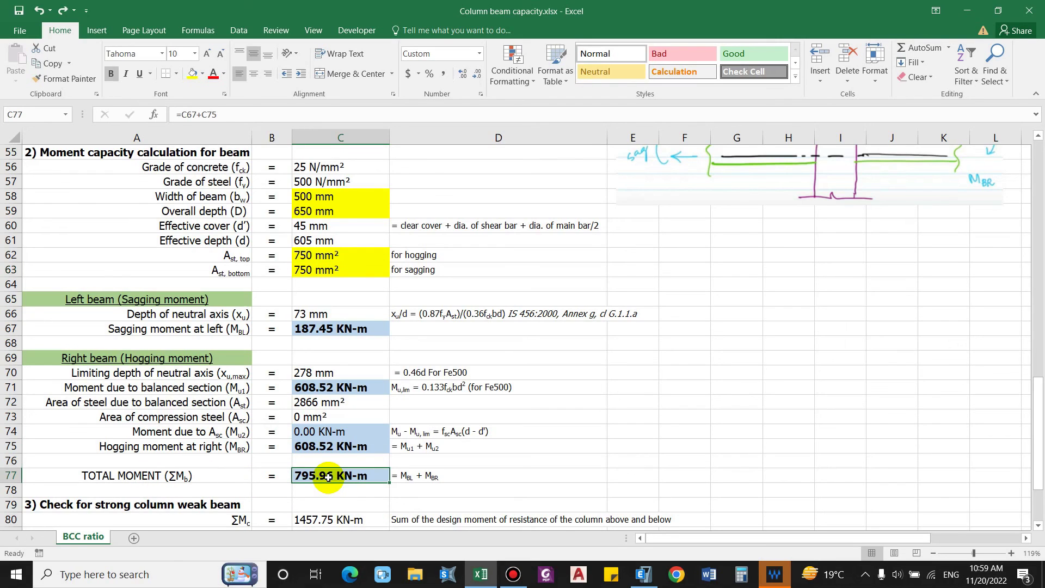
left_click(301, 116)
key("ctrl+Return")
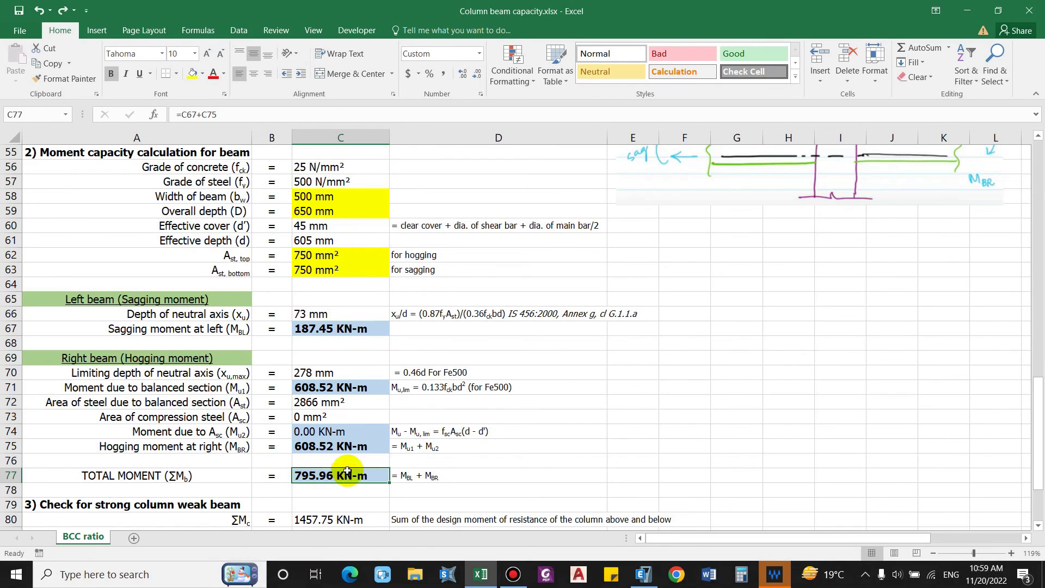
Examine the strong column weak beam check: the formulas for ΣMc, ΣMb, their ratio and the pass condition
scroll(140, 416, "down", 2)
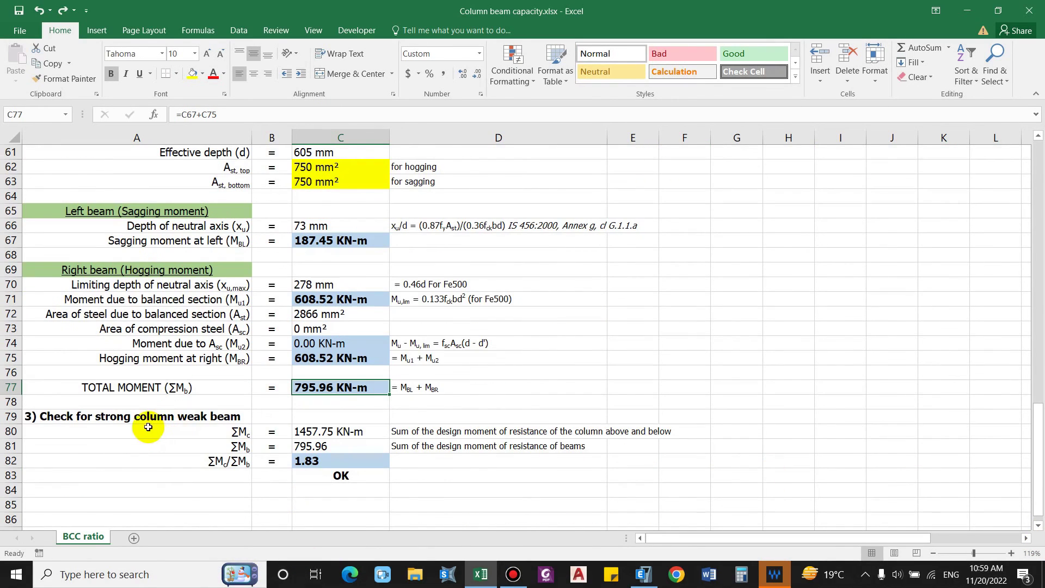
left_click(140, 417)
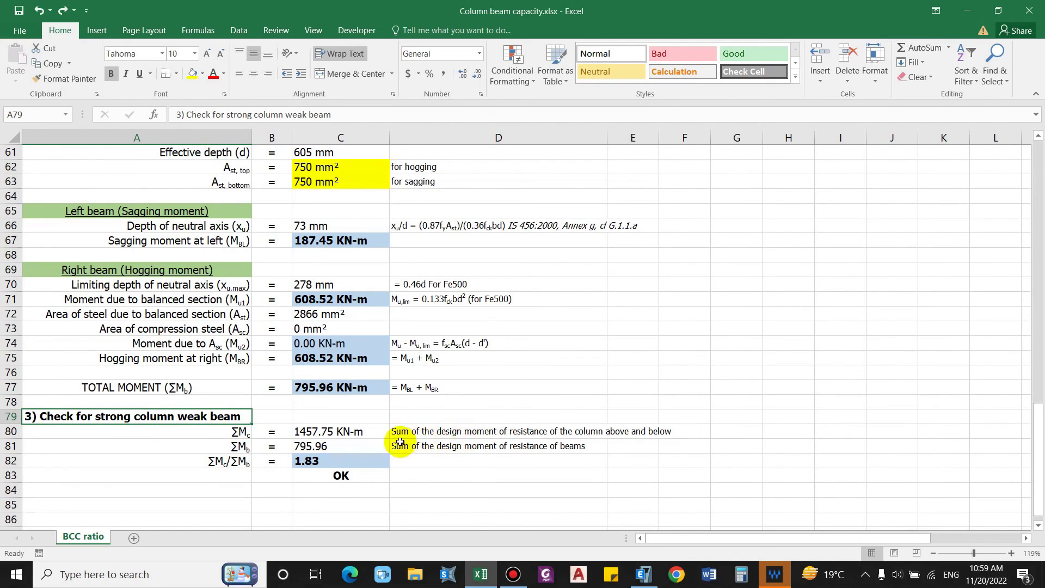
left_click(329, 432)
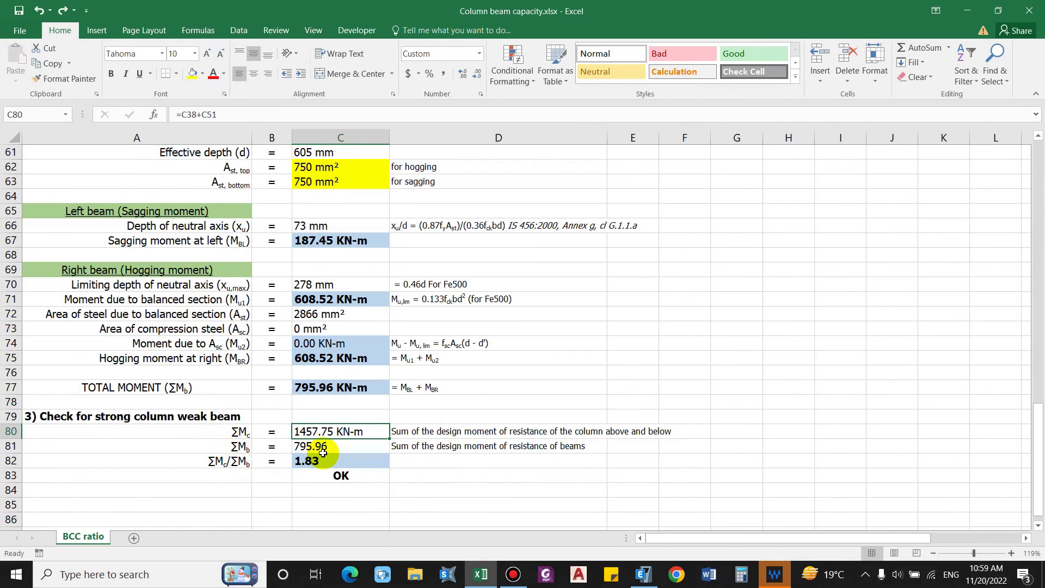
left_click(323, 455)
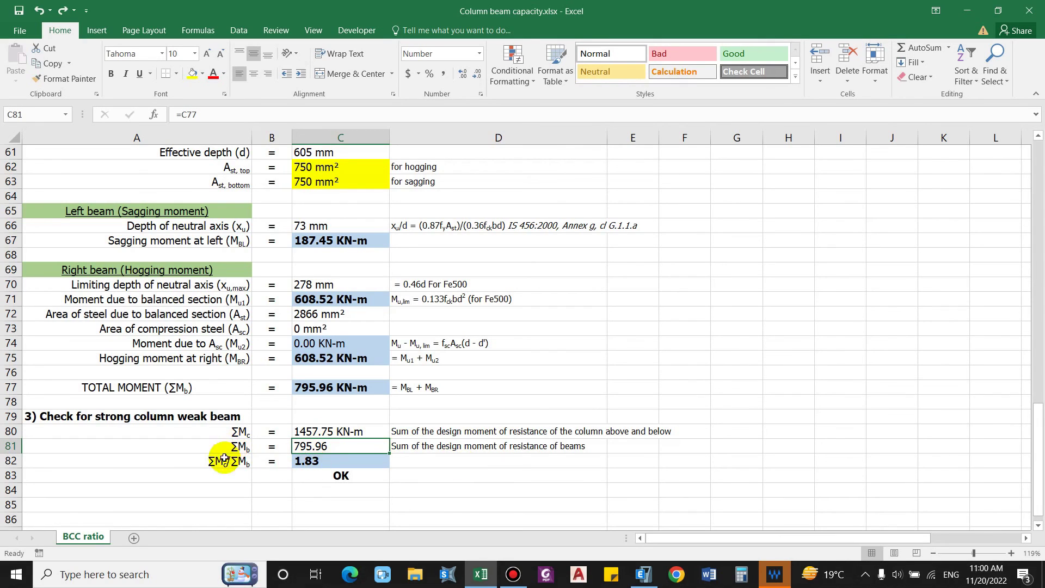
left_click(331, 460)
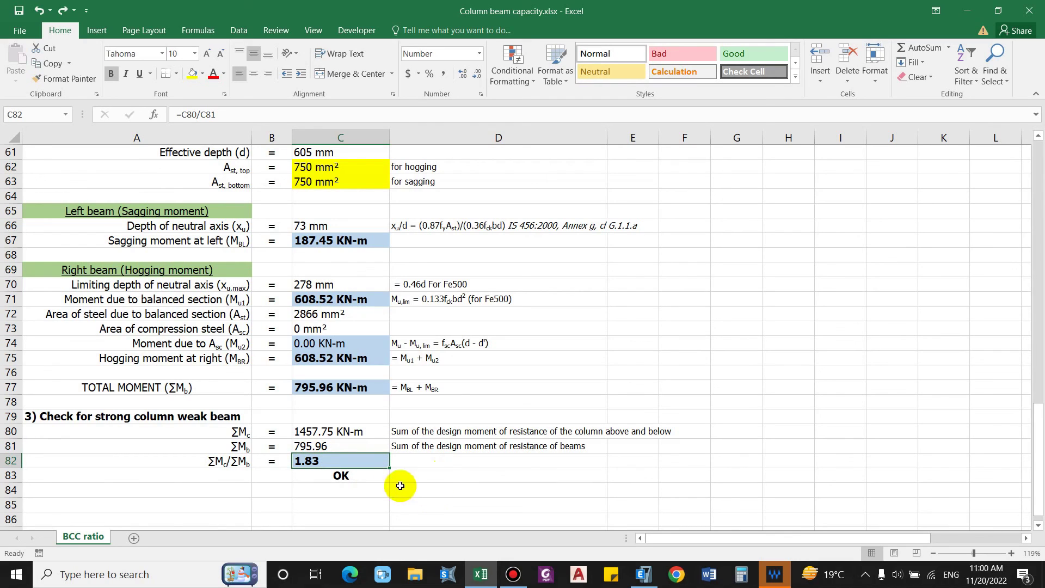
left_click(377, 478)
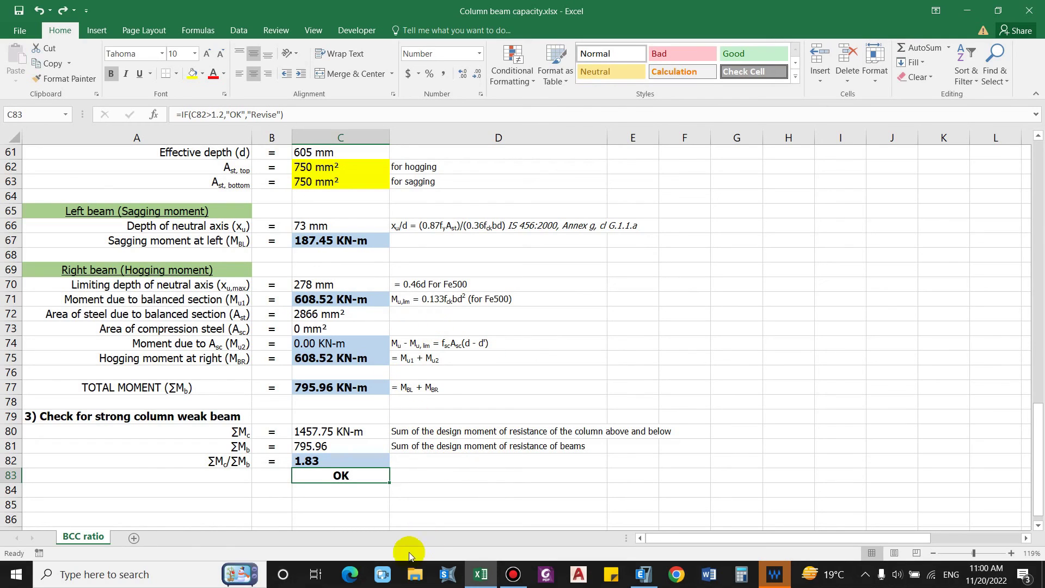
Return to clause 4.4.4 on the column-beam moment capacity ratio at the start of the sheet
left_click(313, 490)
left_click(840, 387)
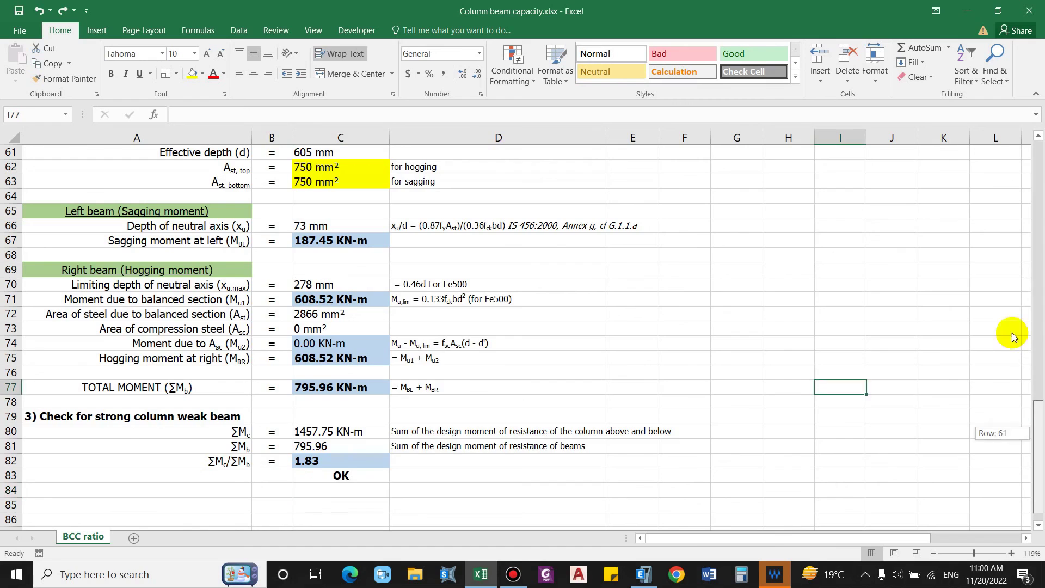
scroll(1008, 334, "up", 20)
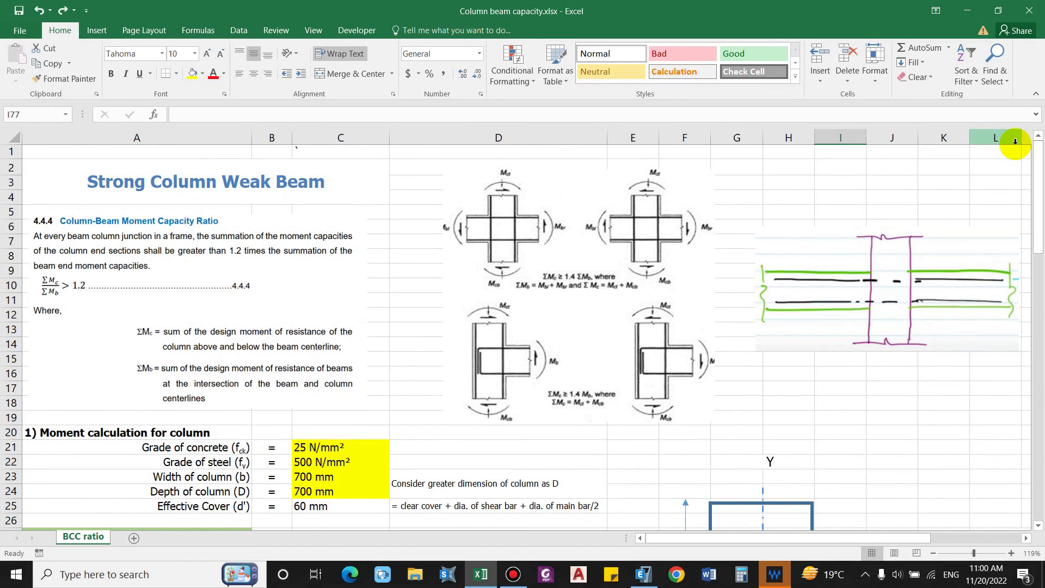